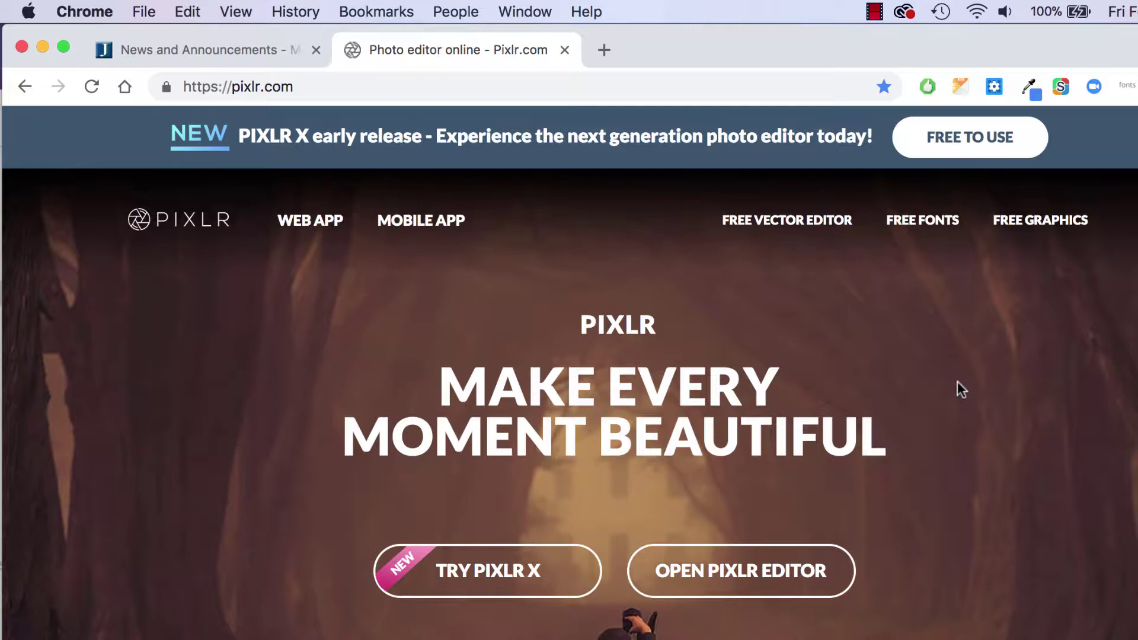
Step: Scroll pixlr.com down past the banner and ad to the four PIXLR - WEB APP cards
scroll(961, 389, down, 2)
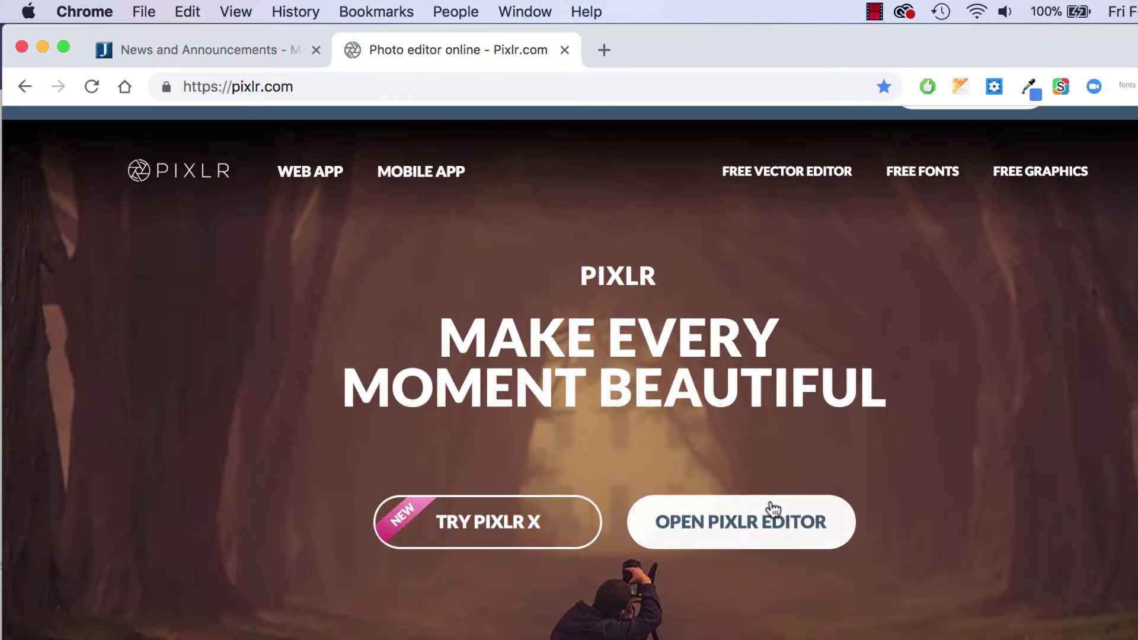
scroll(773, 508, down, 6)
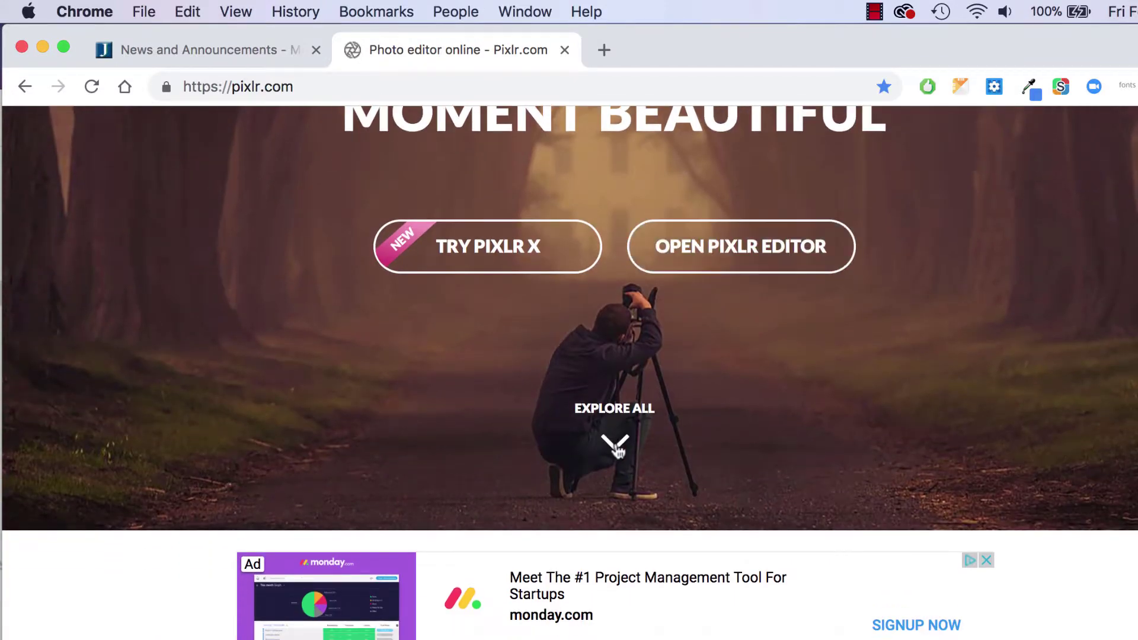
scroll(617, 450, down, 7)
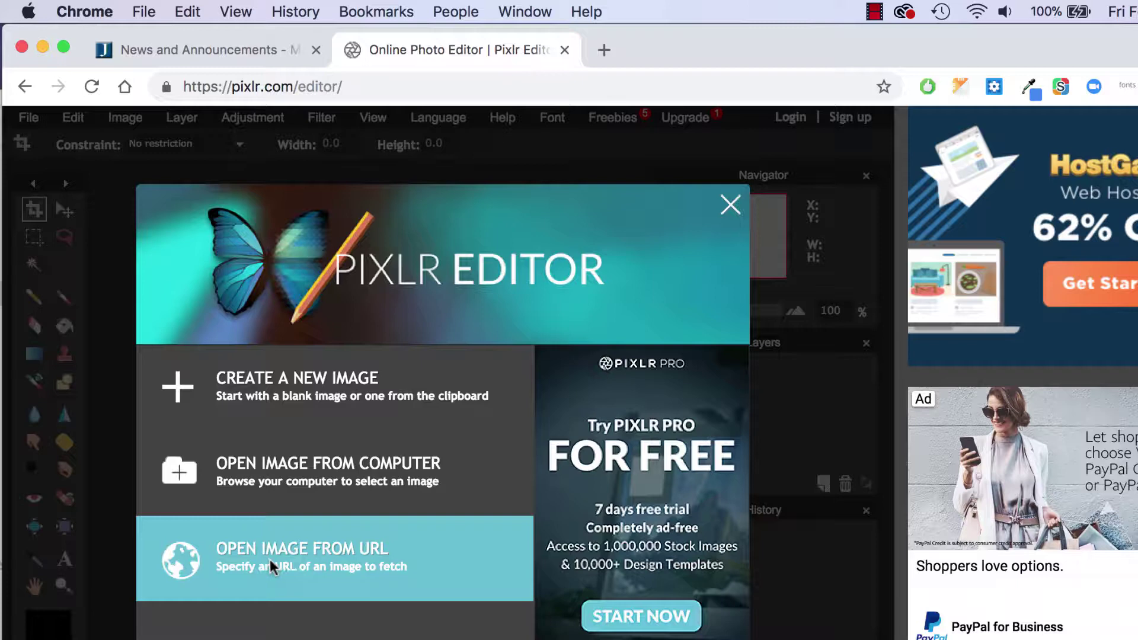
Step: Load homastudio.com/csc103/yellowteeth.jpg in a new tab and copy its image address
click(603, 53)
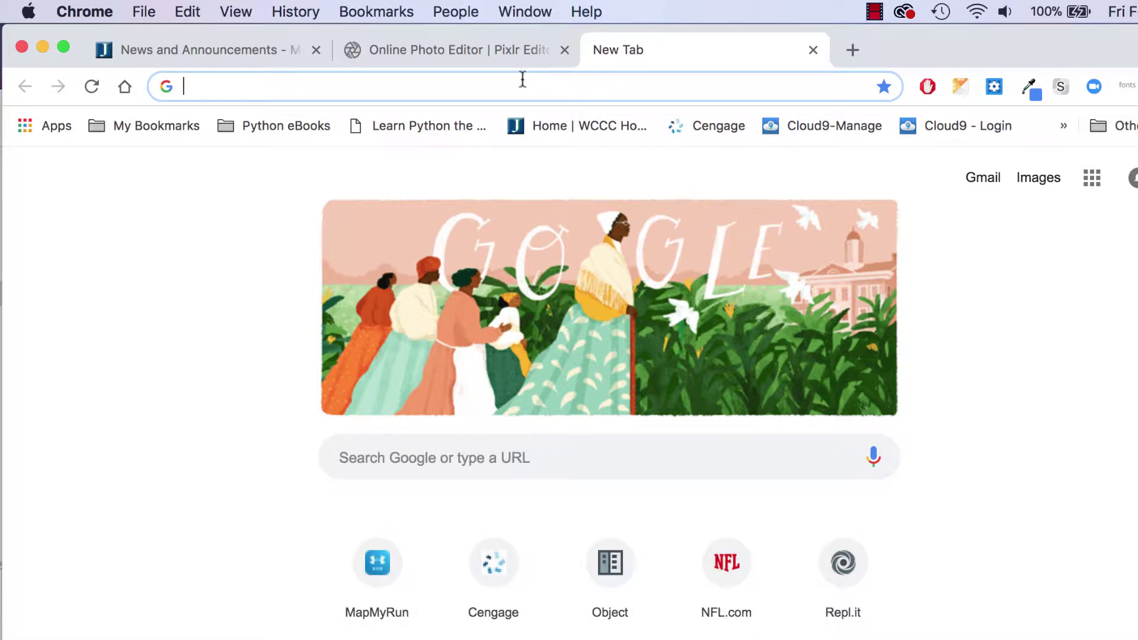
text(homs)
key(BackSpace)
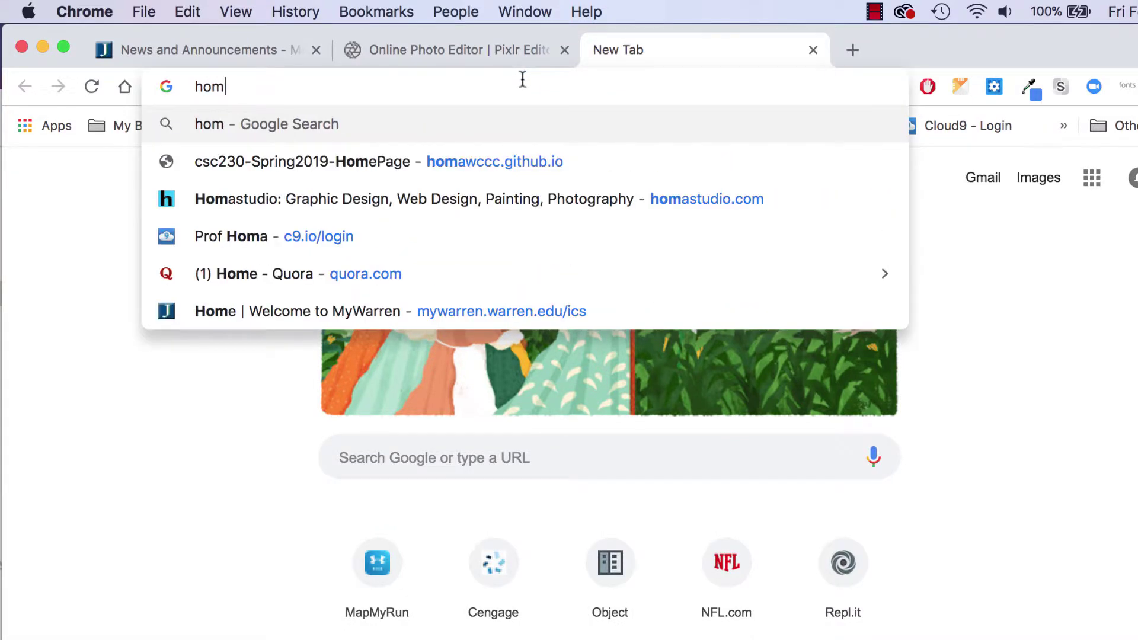
text(astudio.)
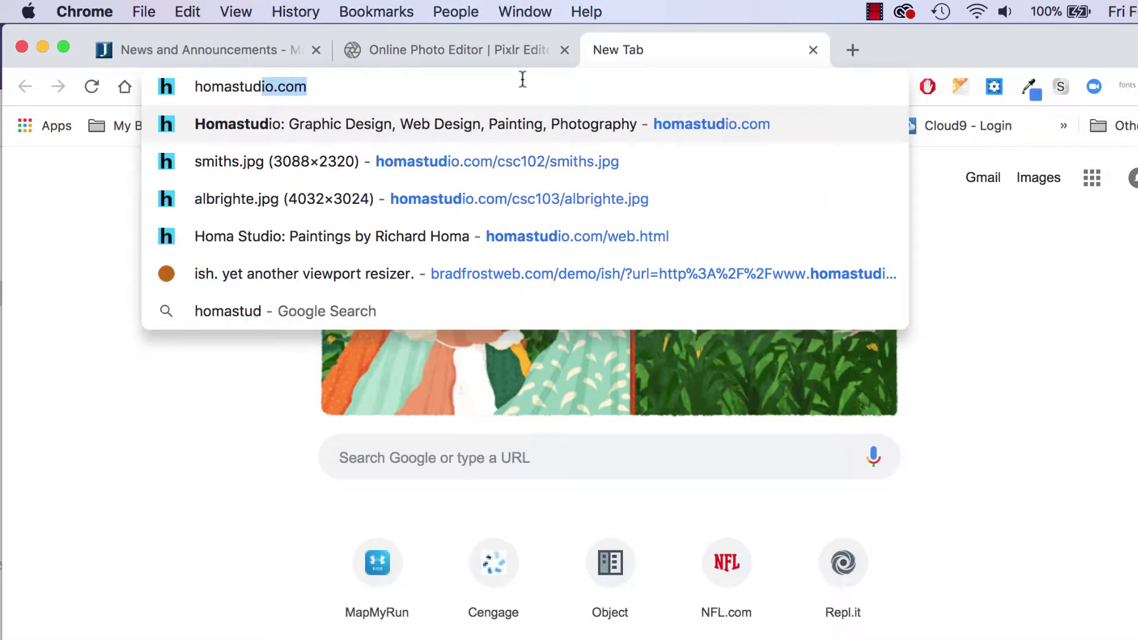
text(com)
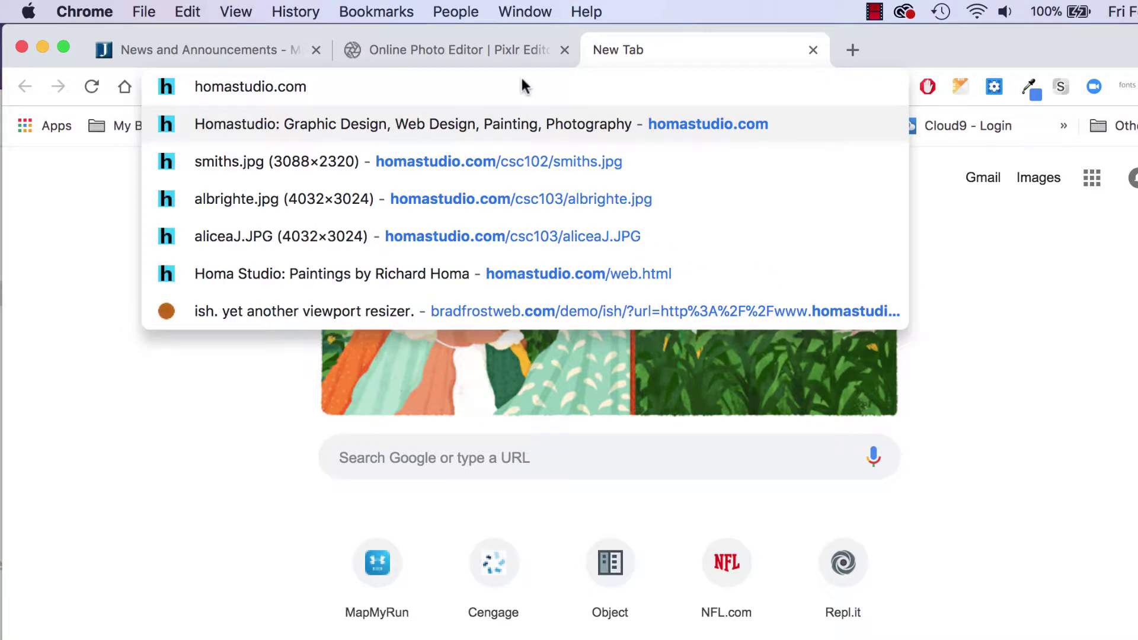
text(/)
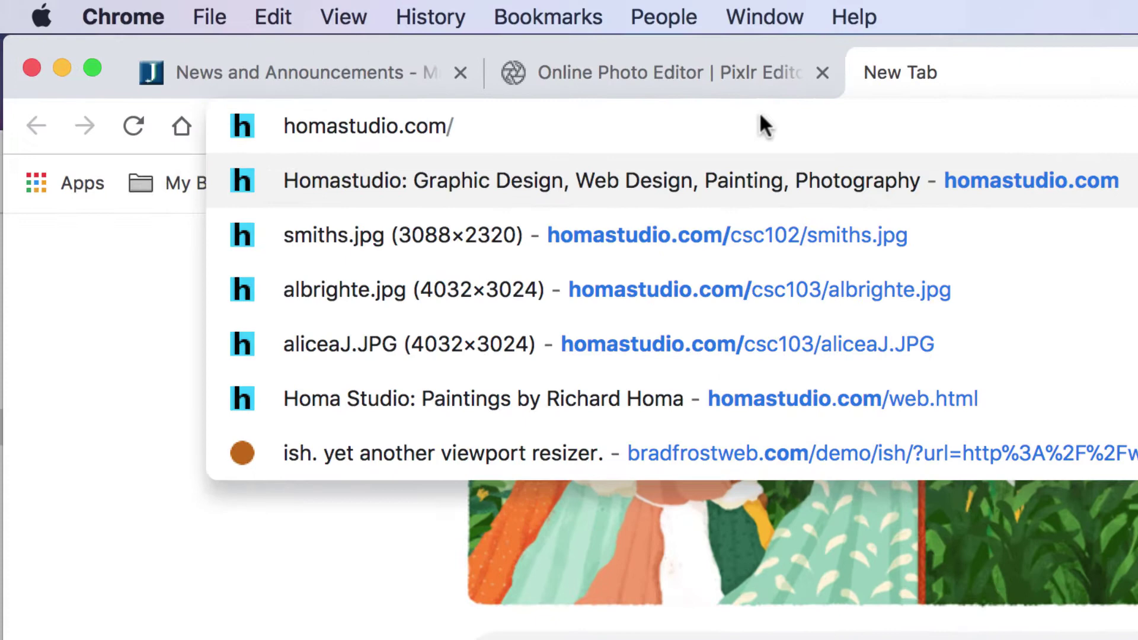
text(csc)
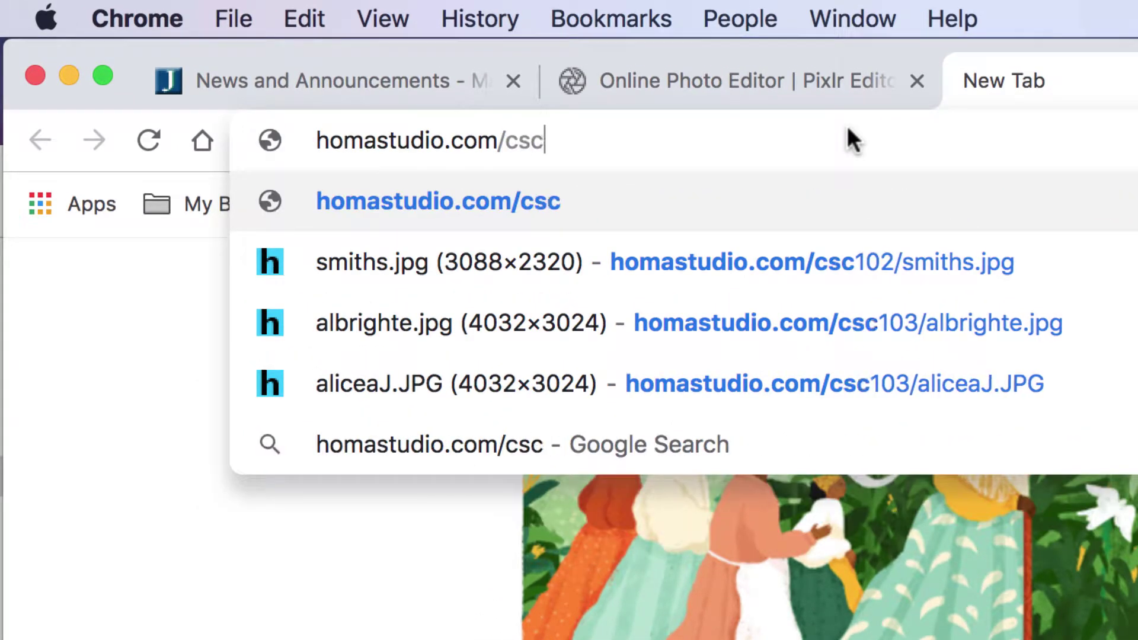
text(103)
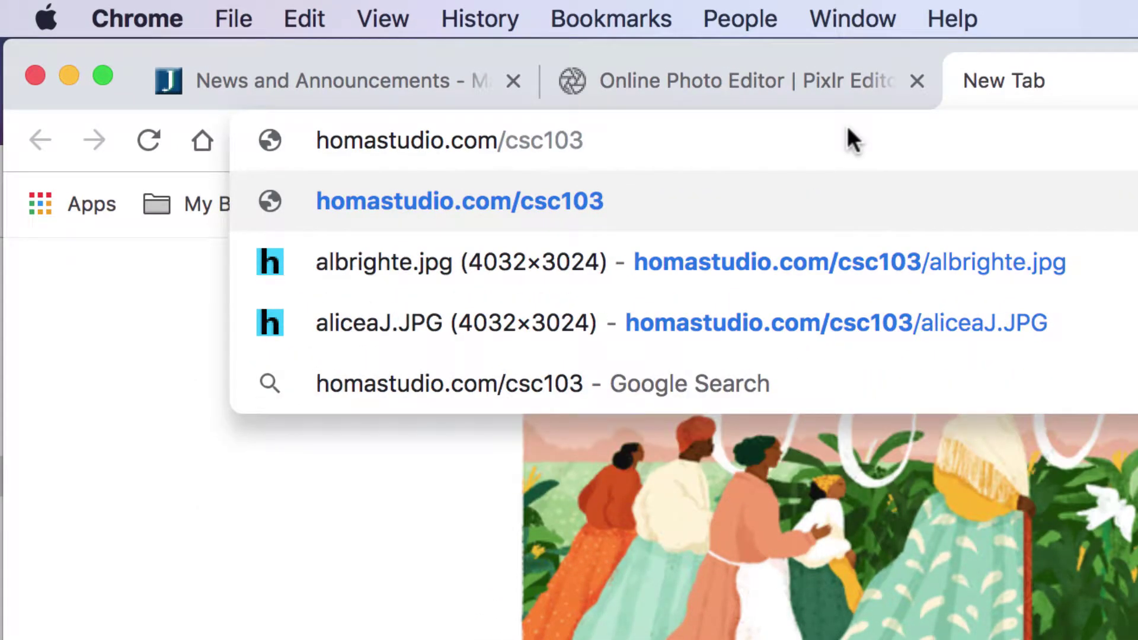
text(/)
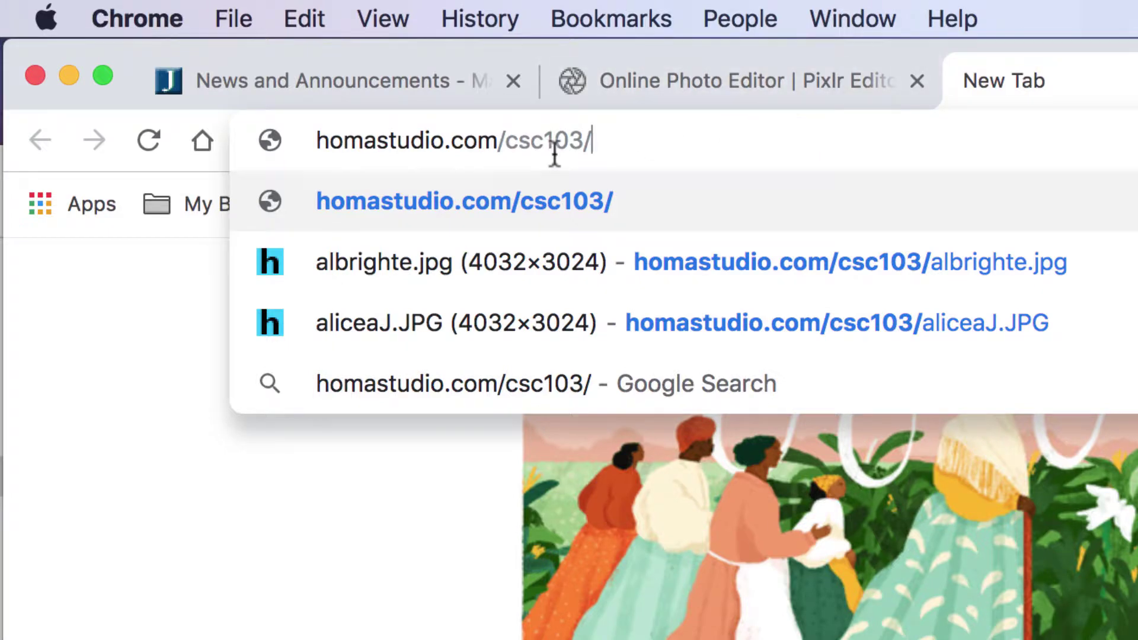
text(ye)
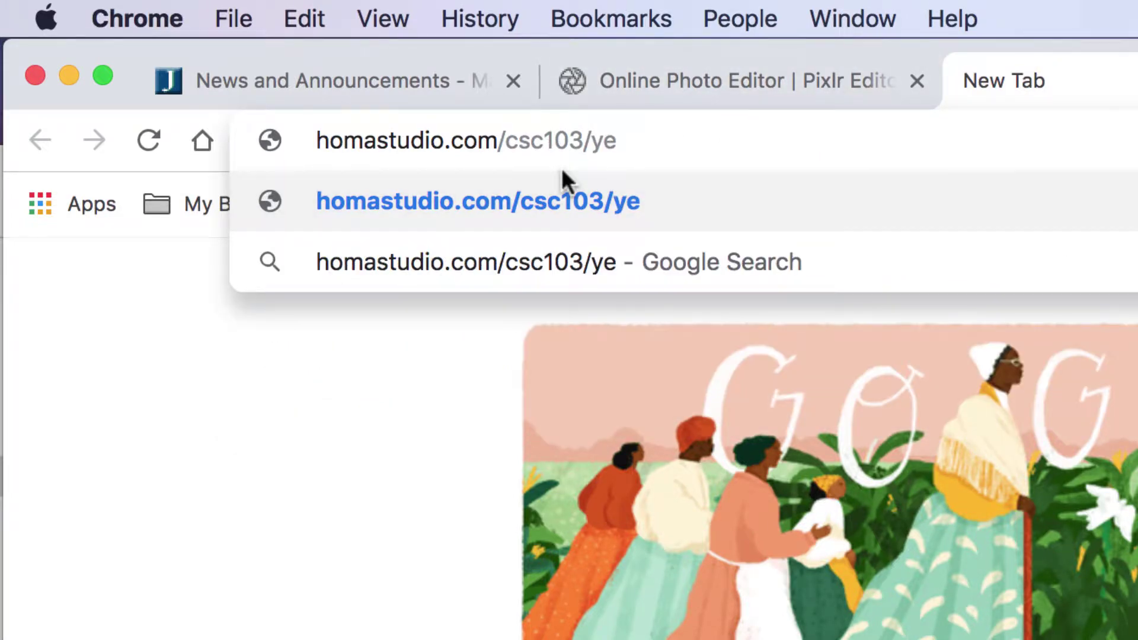
text(llowtee)
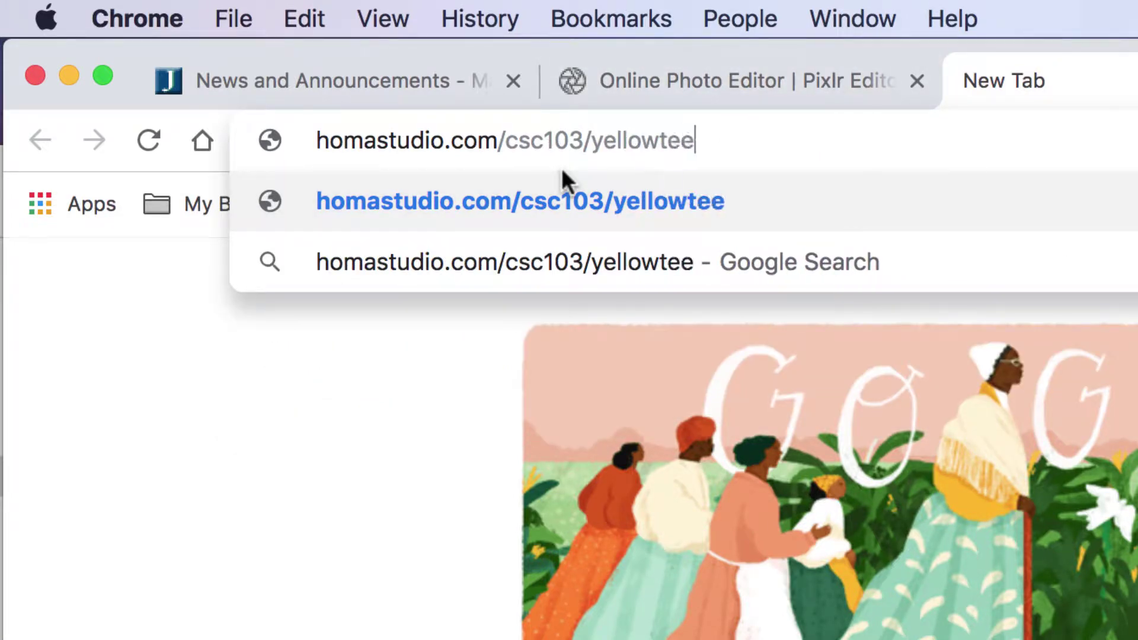
text(th)
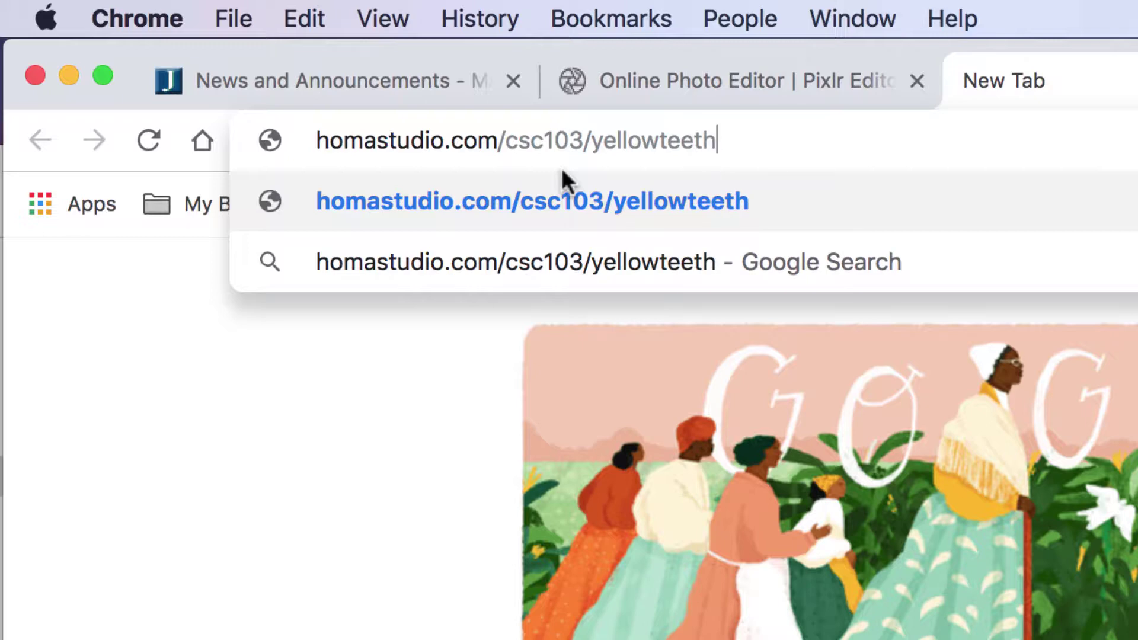
text(.jpg)
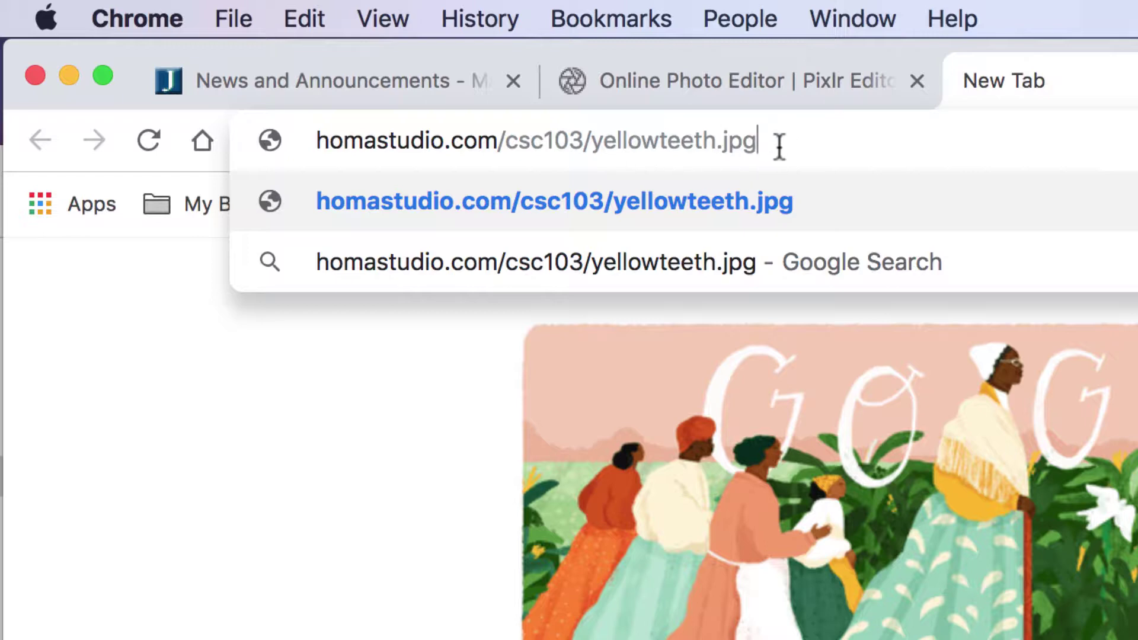
key(Return)
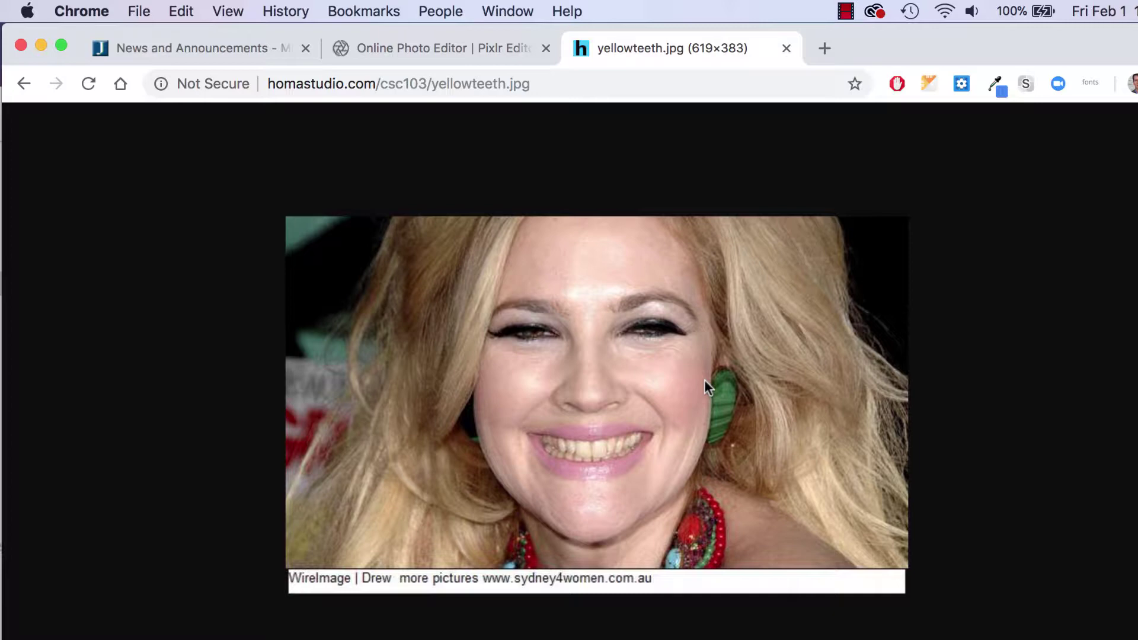
right_click(688, 313)
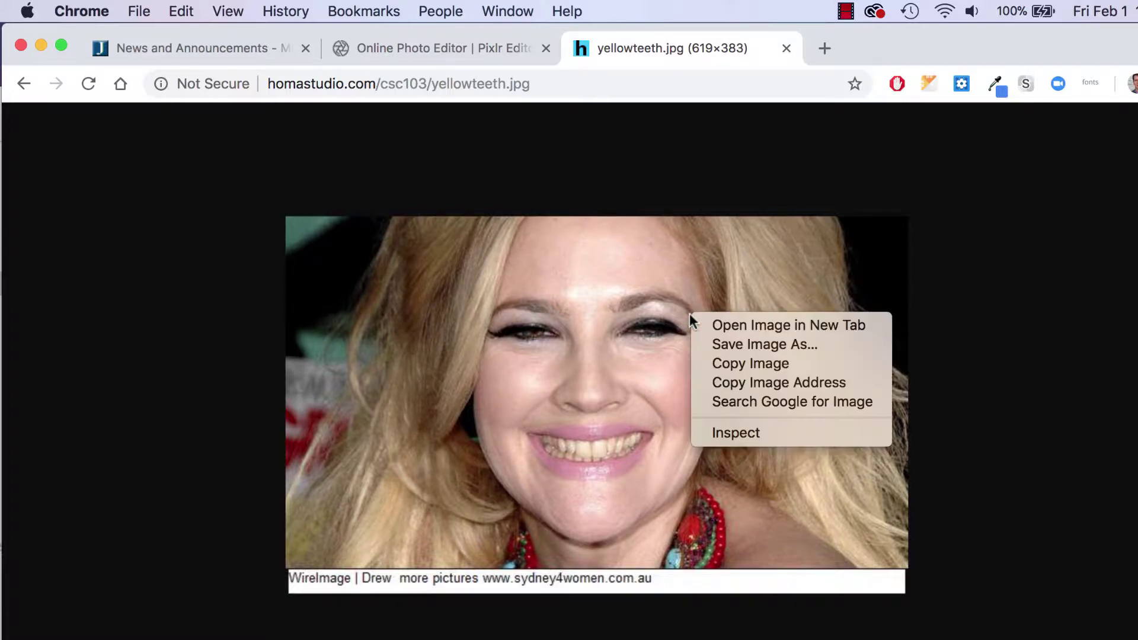
click(734, 387)
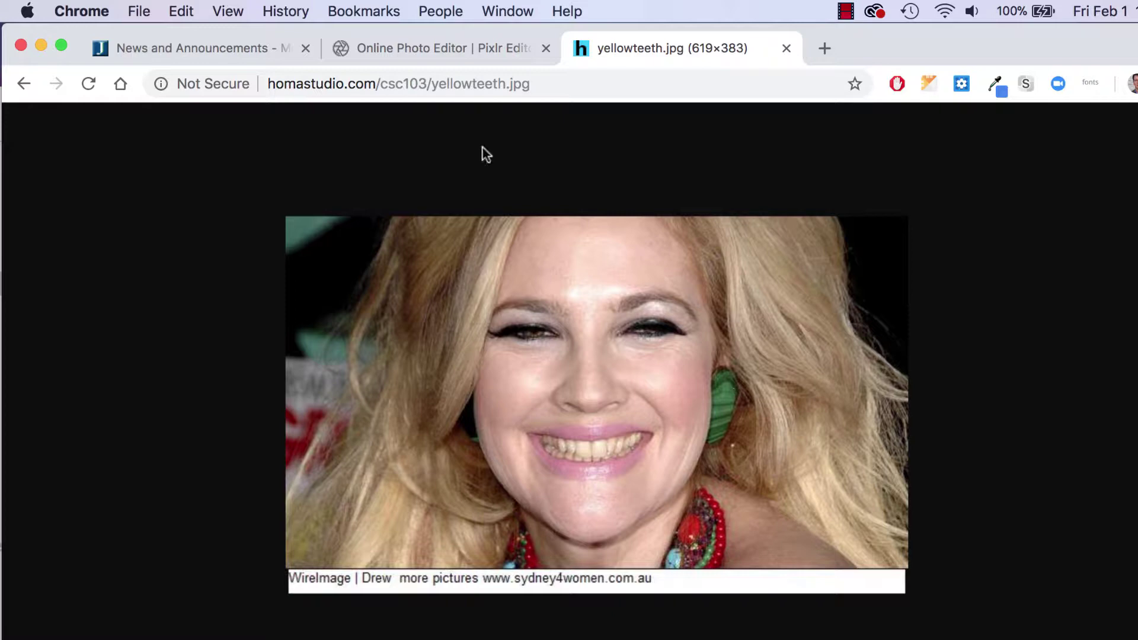
Step: Try opening the copied yellowteeth.jpg address in Pixlr via Open Image From URL, then dismiss the error
click(468, 48)
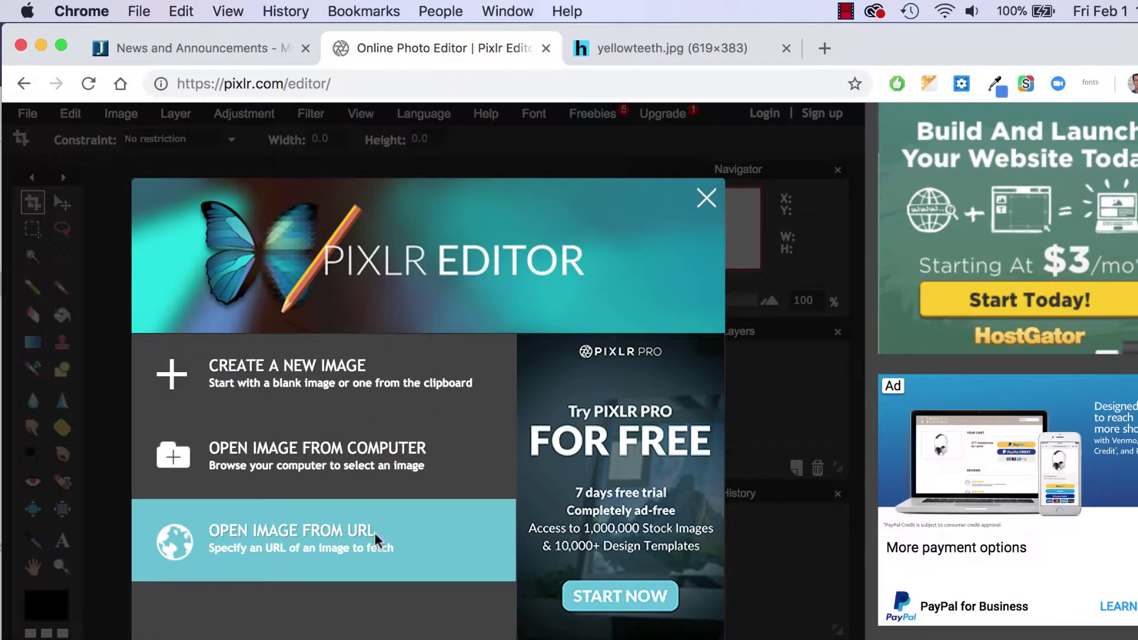
click(359, 529)
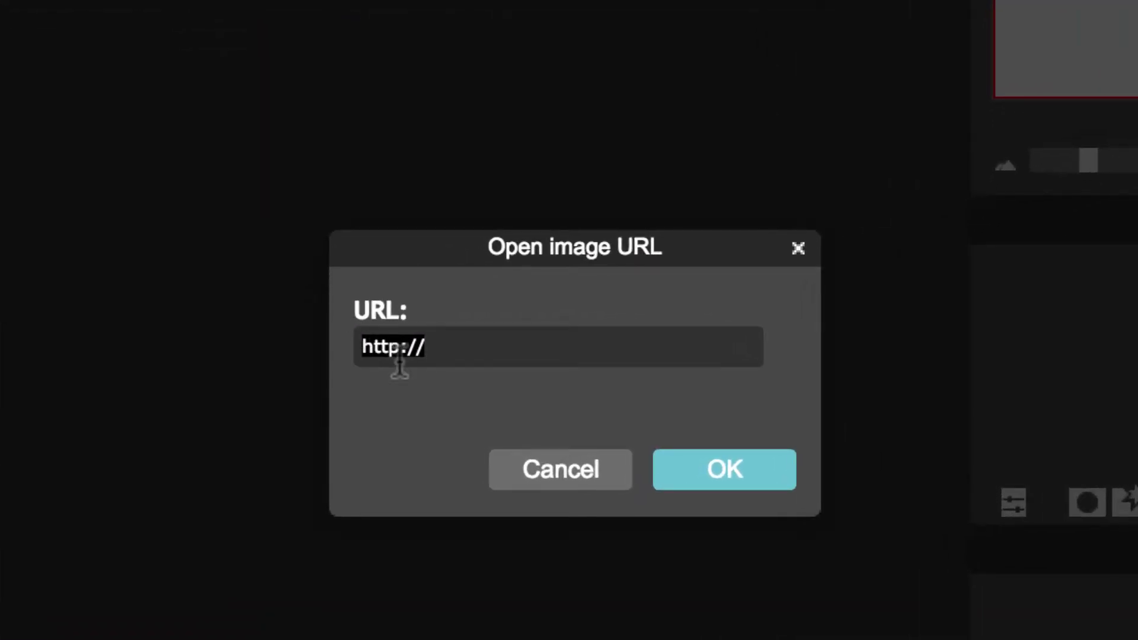
click(481, 347)
key(ctrl+v)
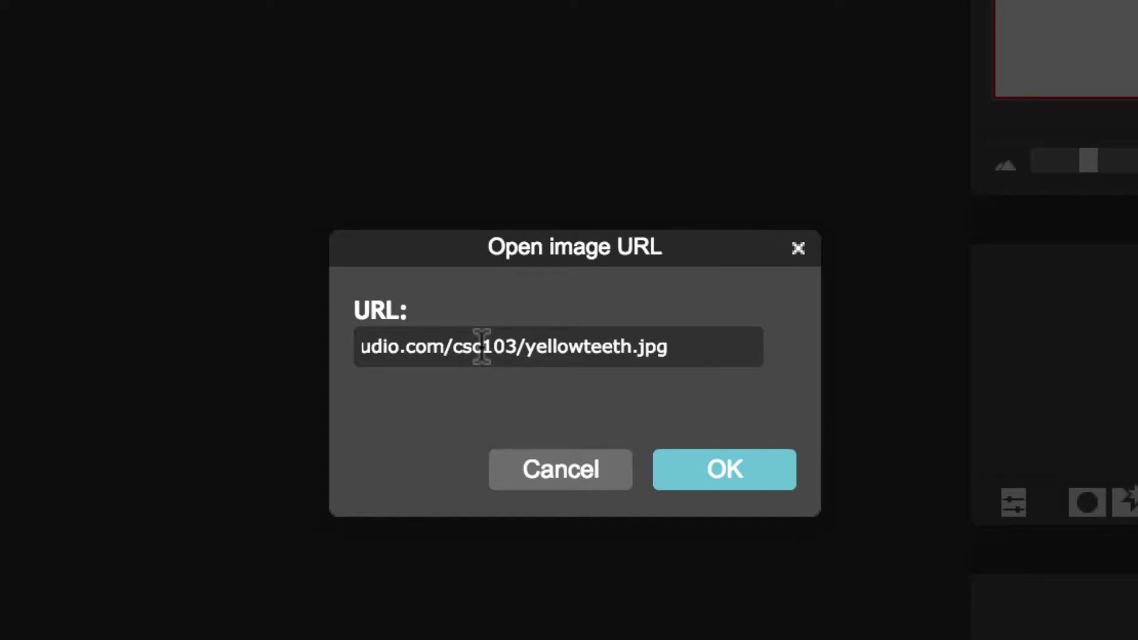
click(715, 471)
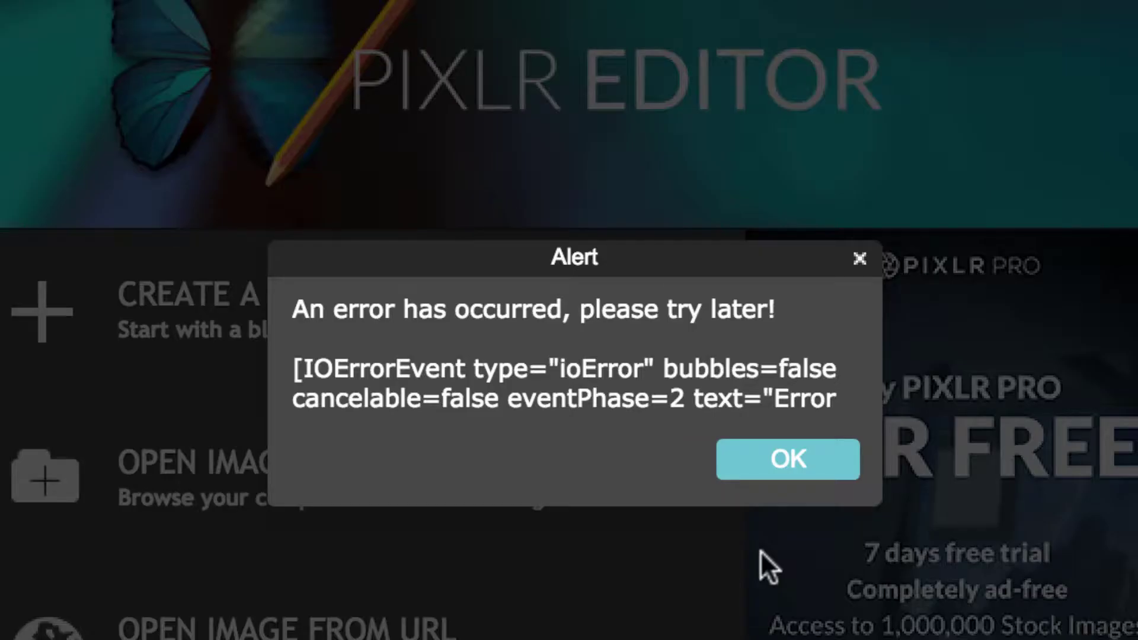
click(794, 460)
Step: Retry Open Image From URL with the pasted address, loading the 619×383 portrait
click(305, 631)
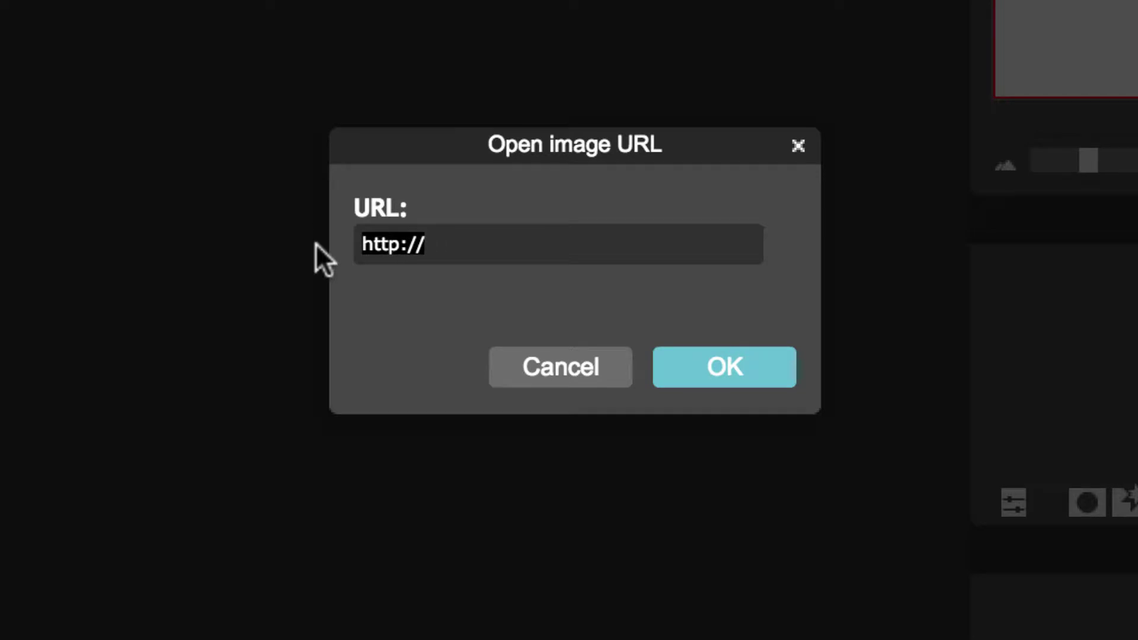
key(BackSpace)
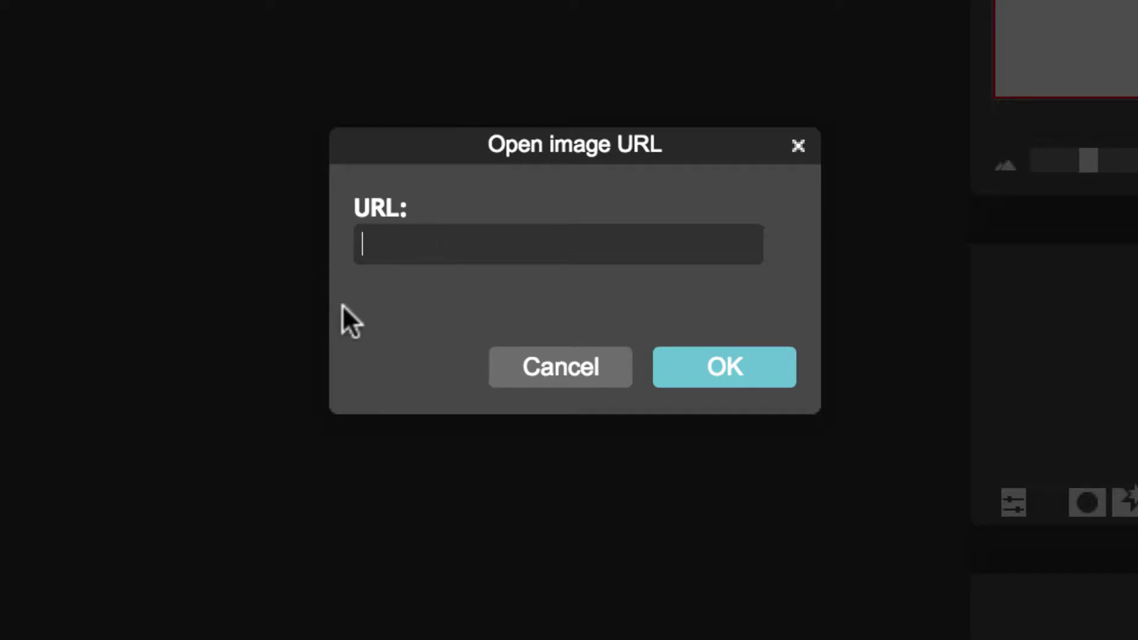
key(super+v)
click(714, 373)
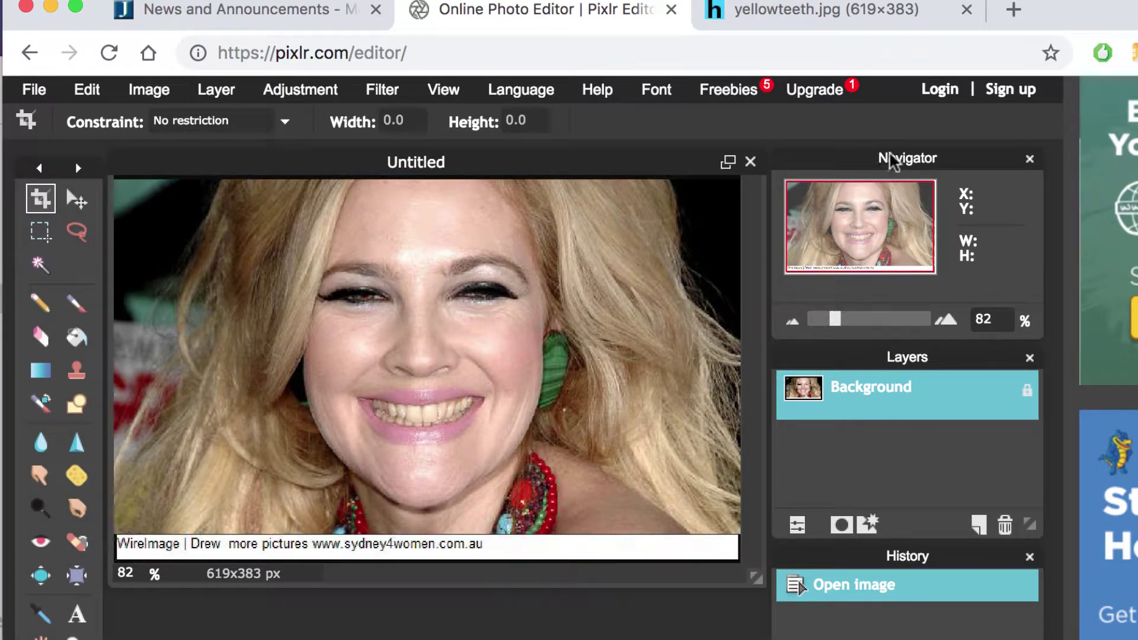
Step: Zoom the Navigator to 350% and centre the view on the mouth and teeth
drag(834, 320, 875, 324)
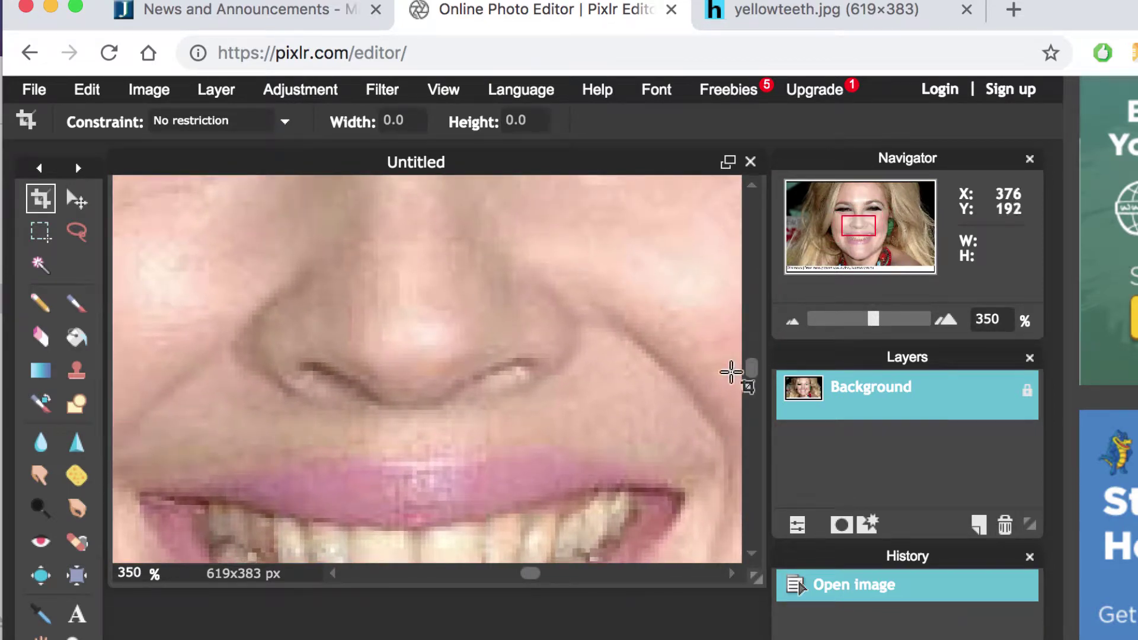
drag(755, 374, 755, 407)
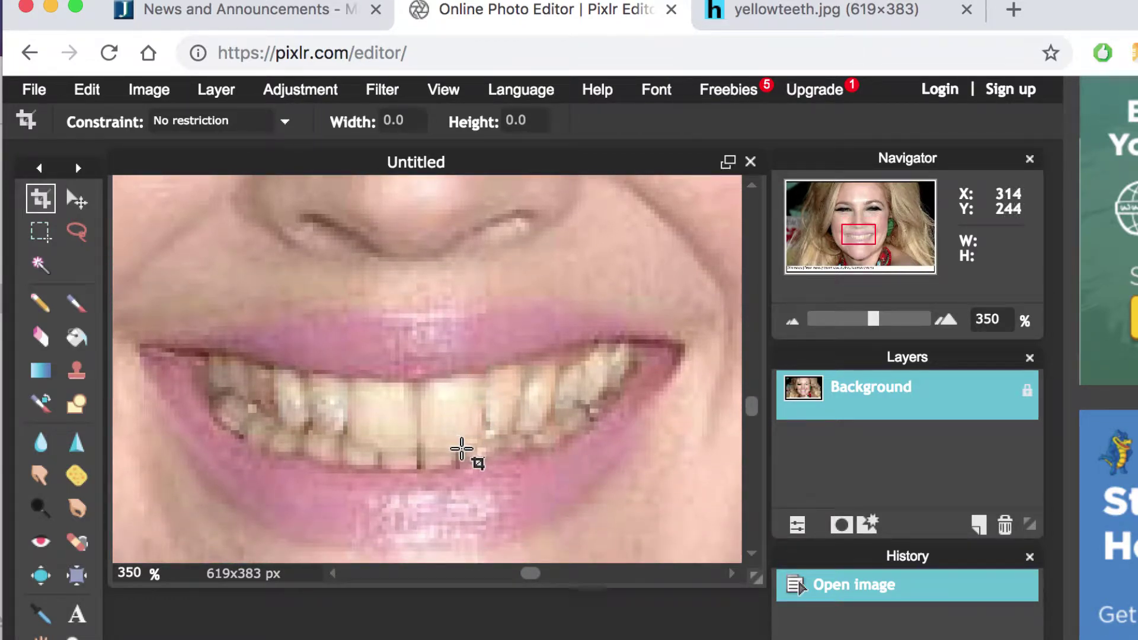
Step: Sample the teeth colour fce7cc with the Color Picker and check its RGB values without changing it
click(39, 614)
click(398, 416)
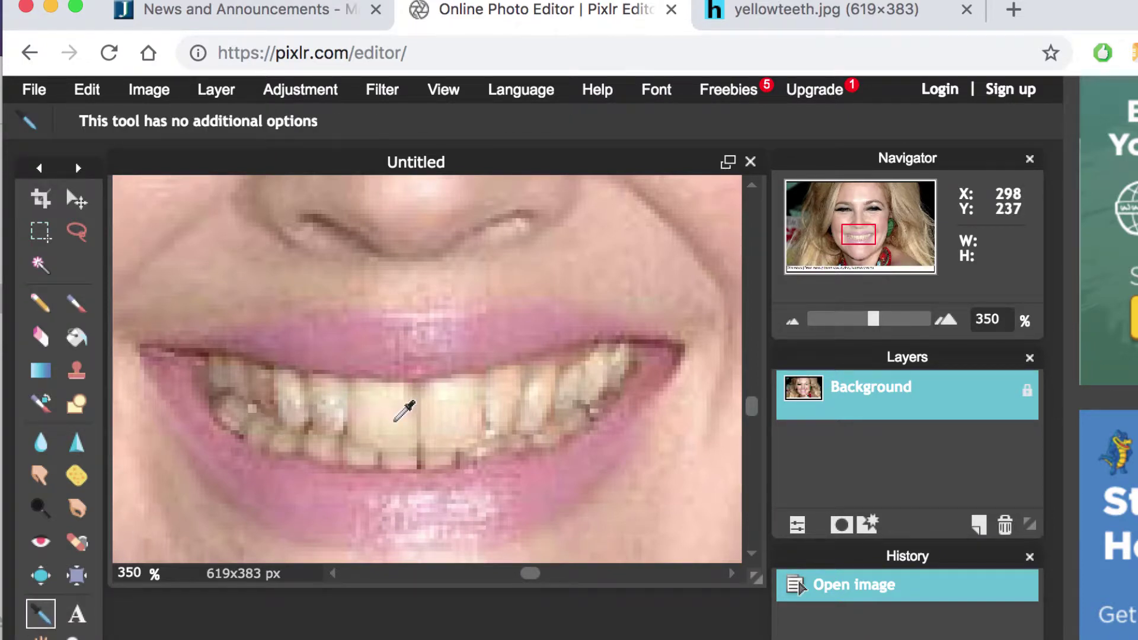
click(53, 639)
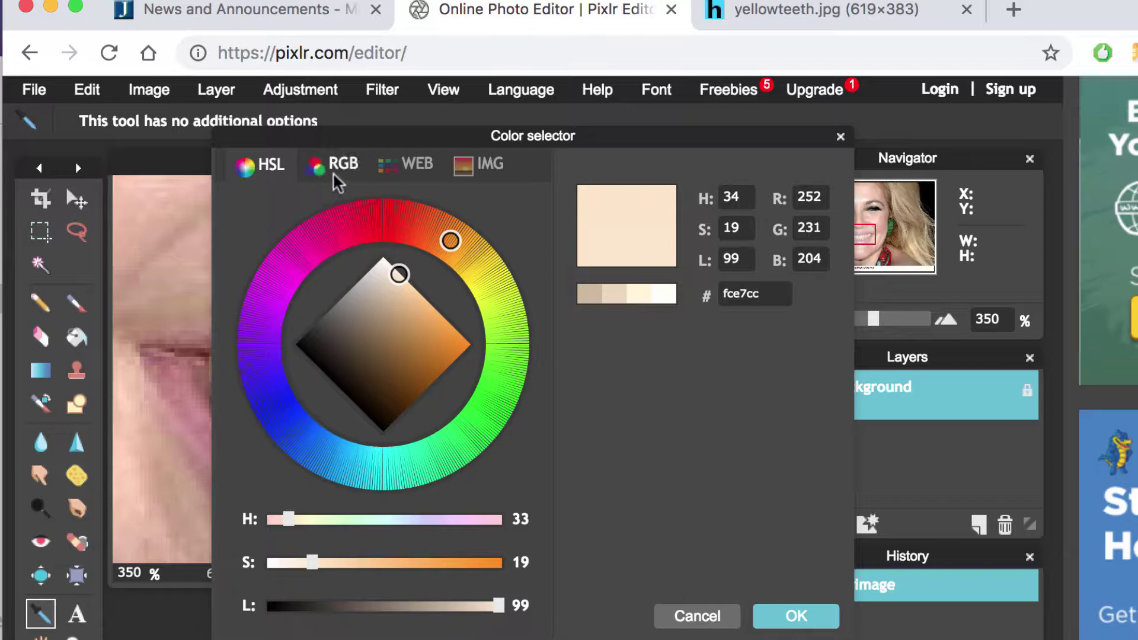
click(349, 168)
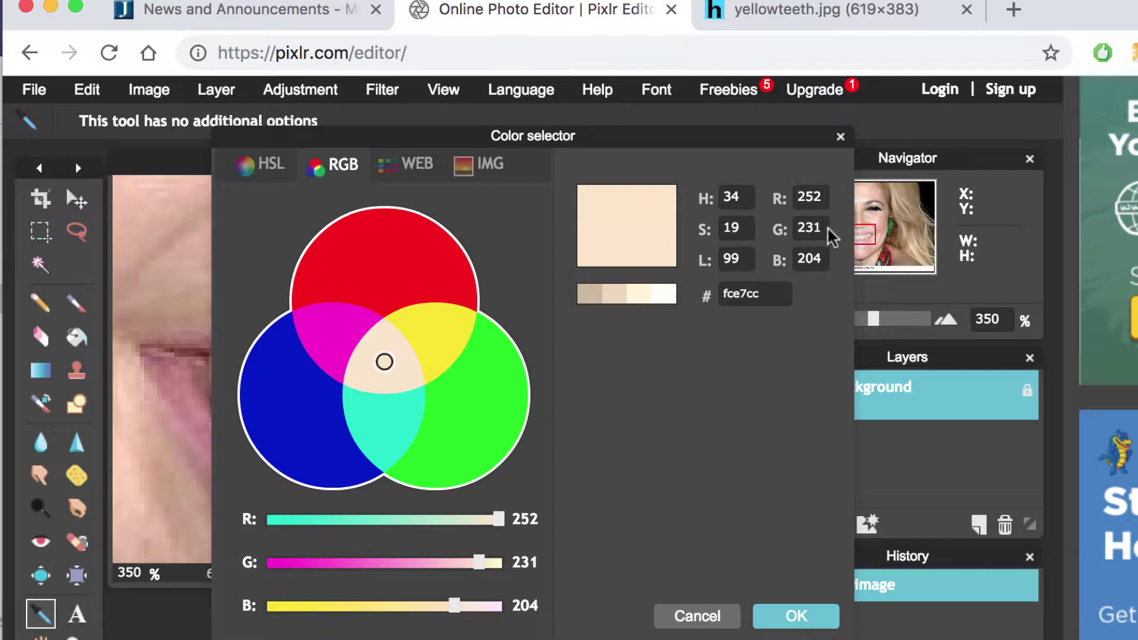
click(719, 617)
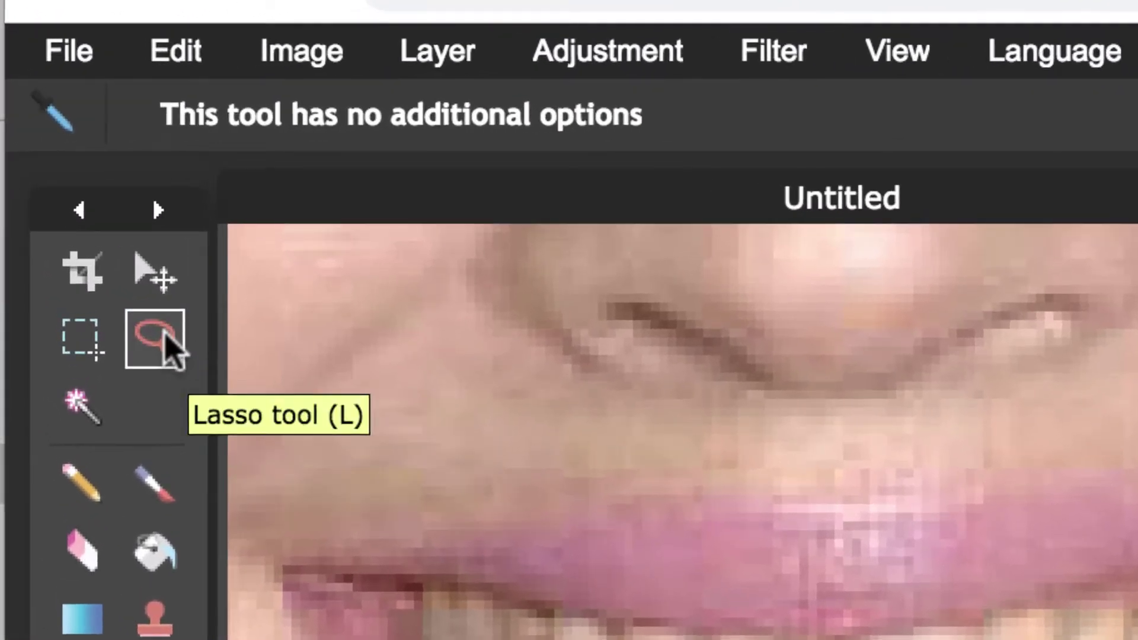
click(155, 337)
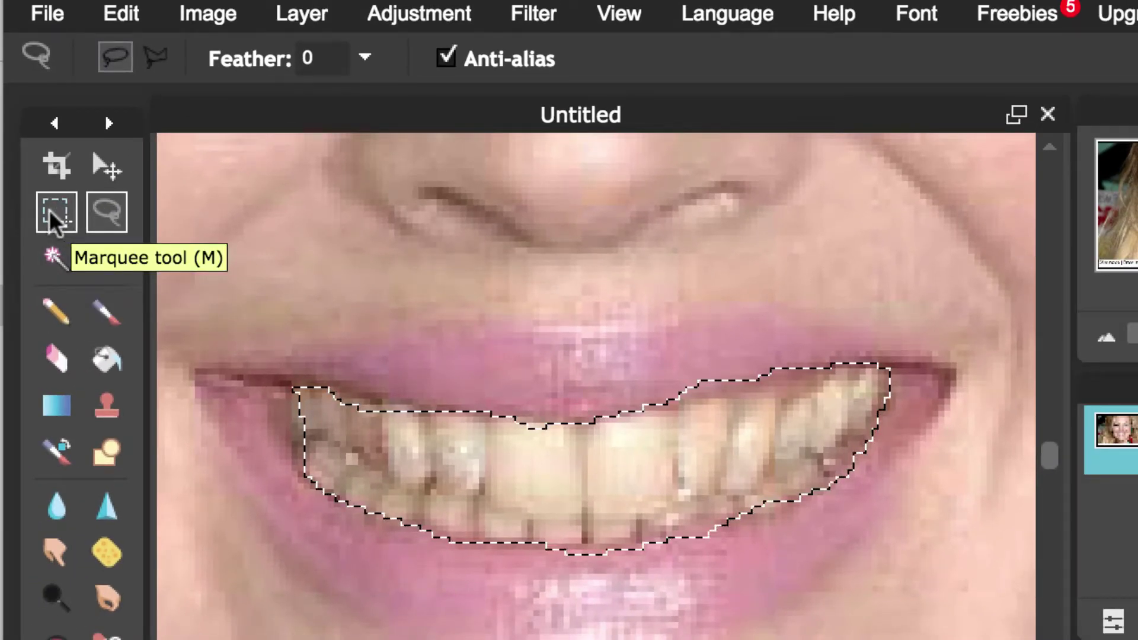
click(53, 215)
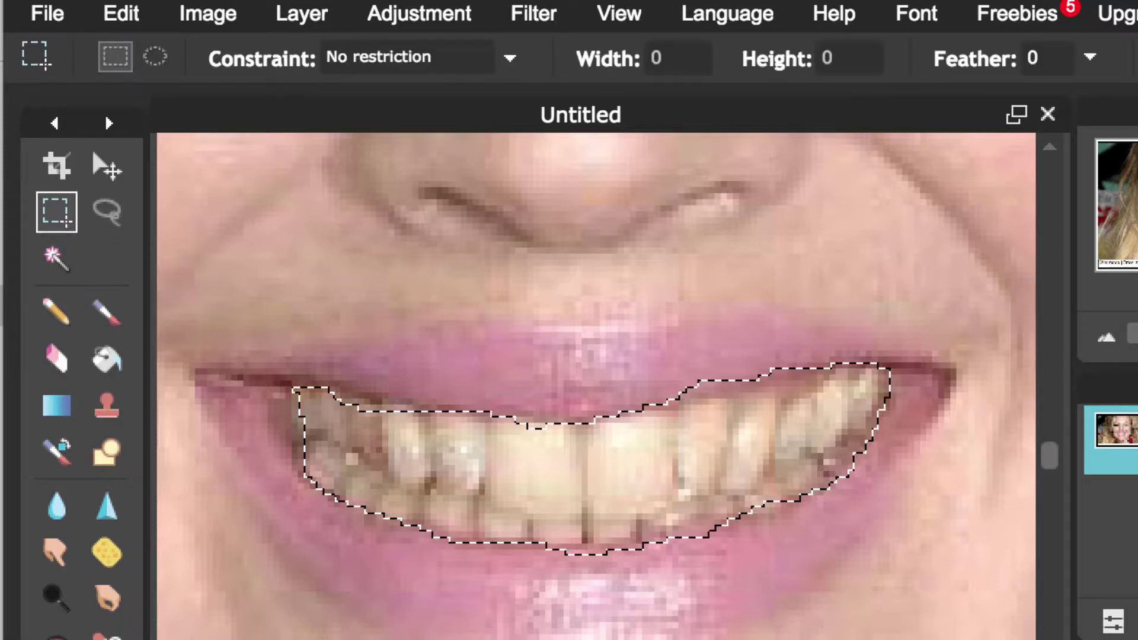
click(409, 253)
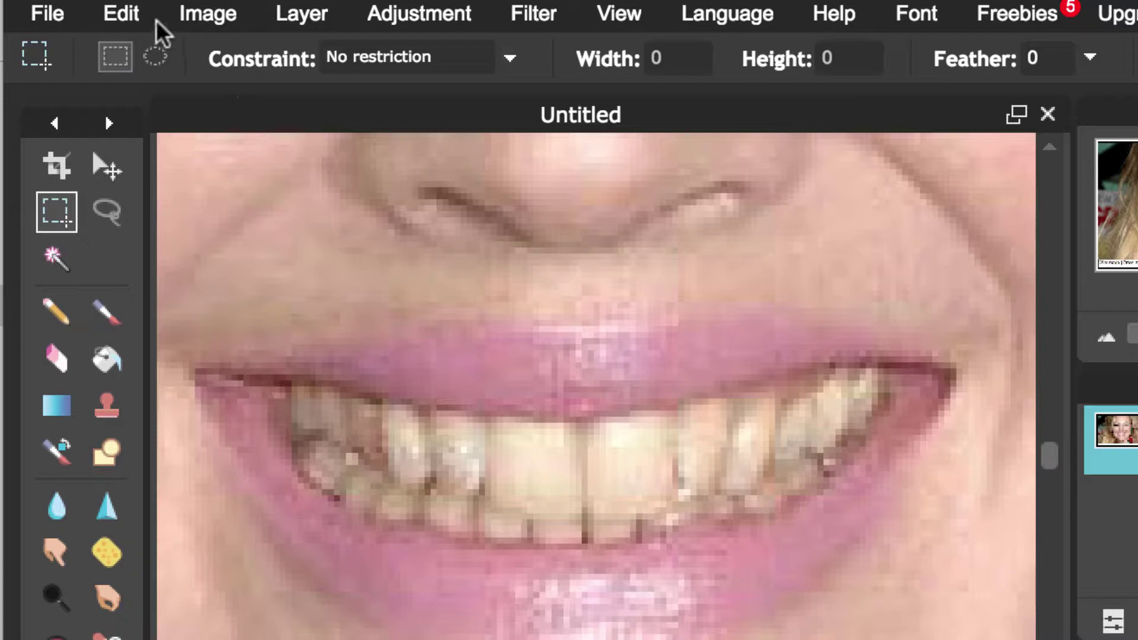
click(129, 14)
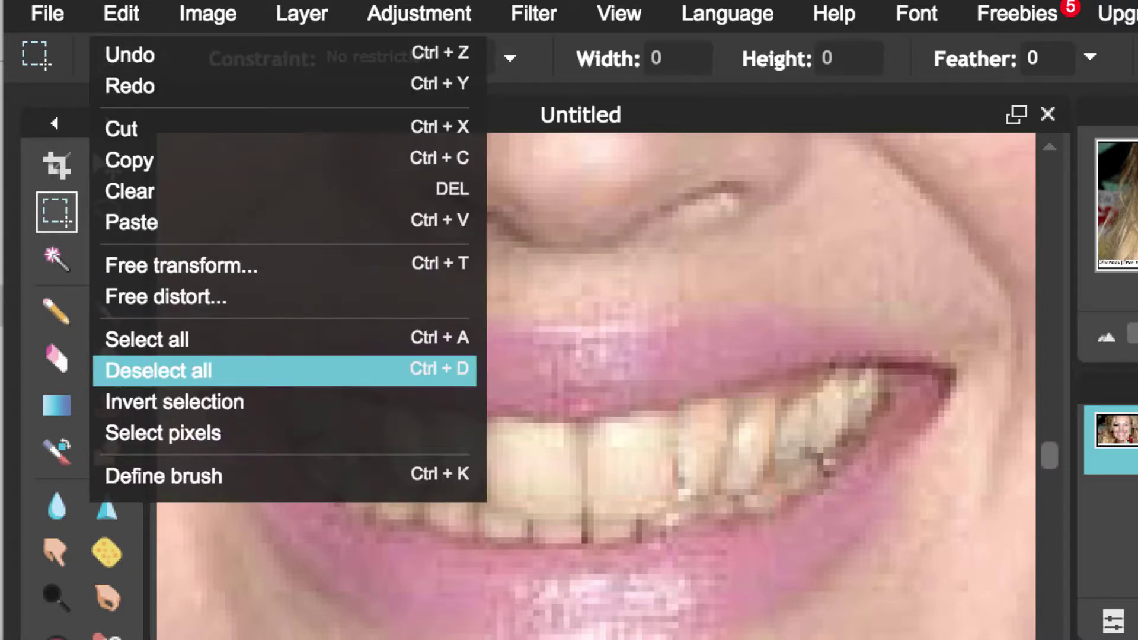
click(637, 326)
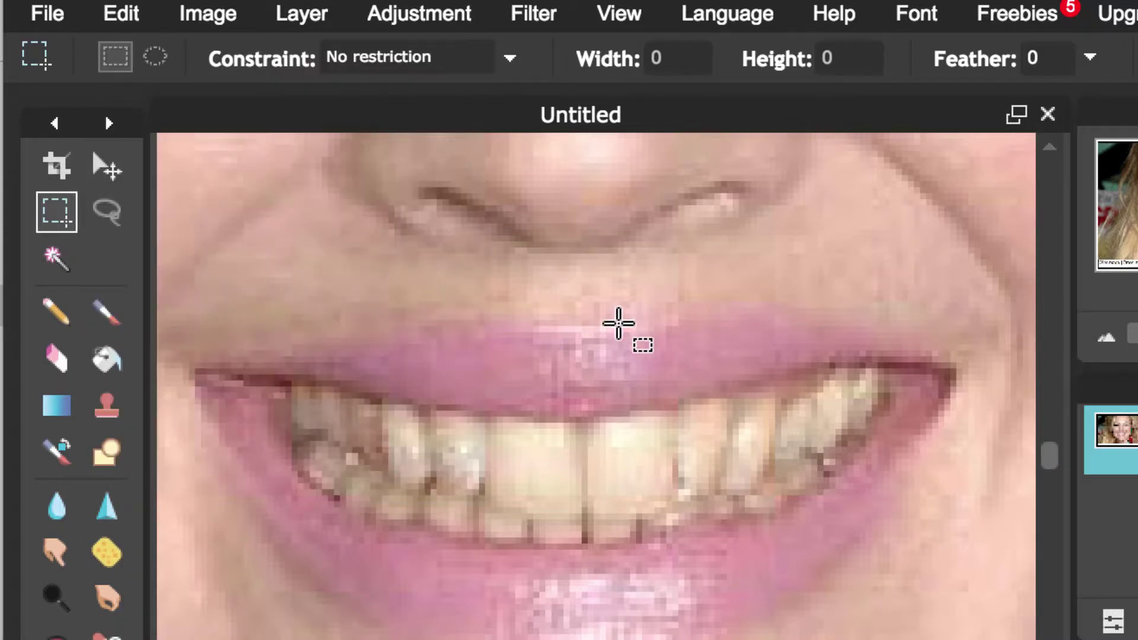
Step: Set the Lasso to Polygonal mode and place points along the upper edge of the teeth
click(109, 206)
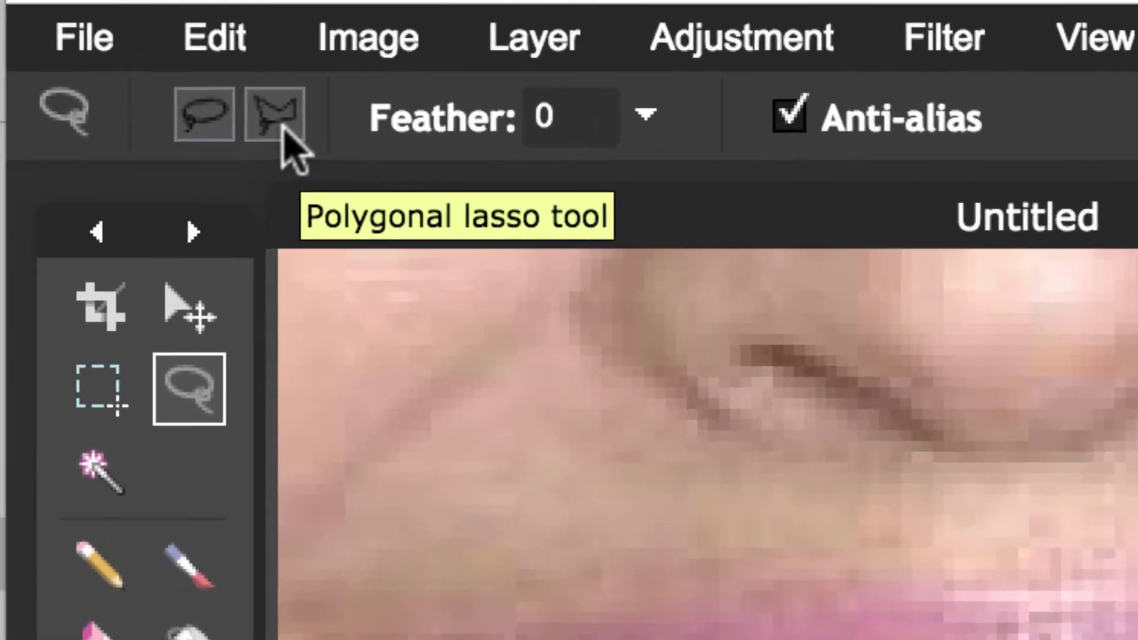
click(284, 128)
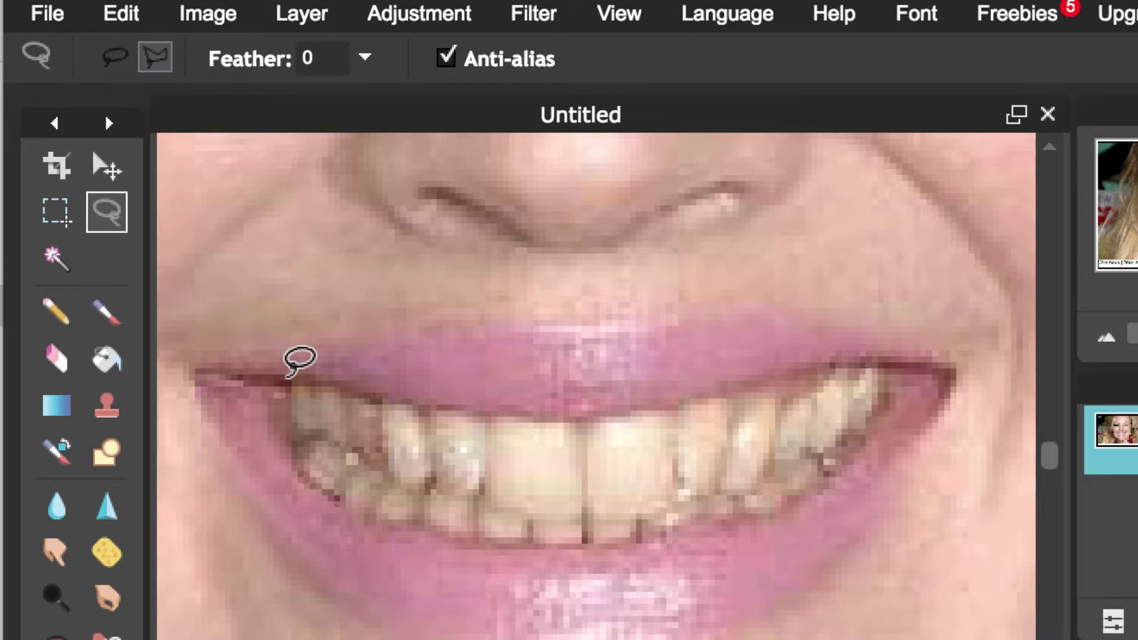
click(289, 377)
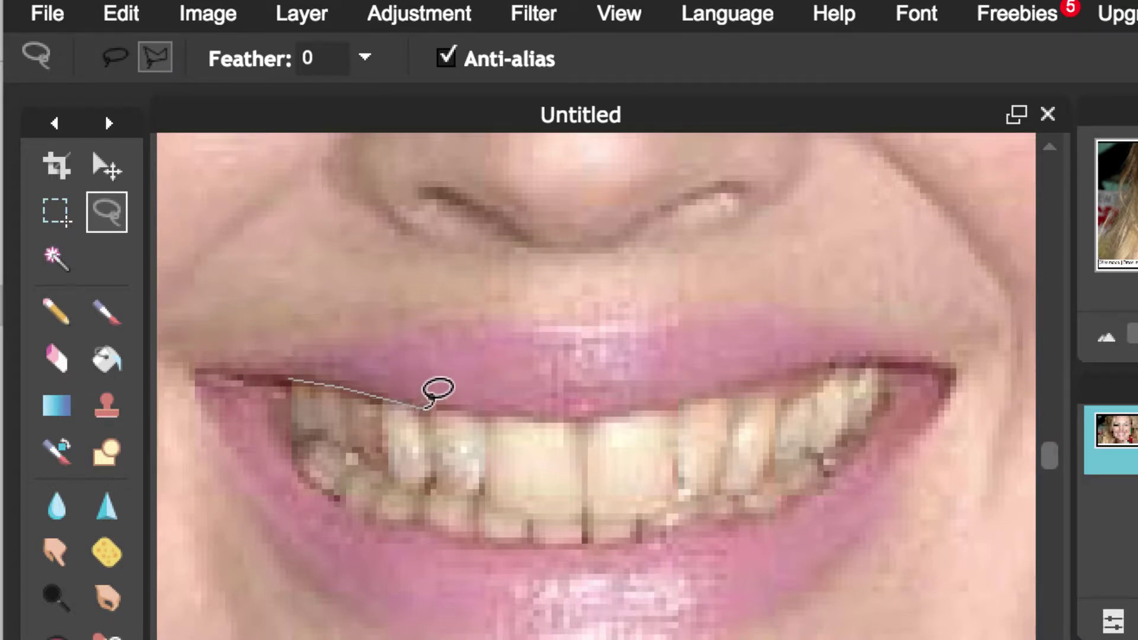
click(438, 409)
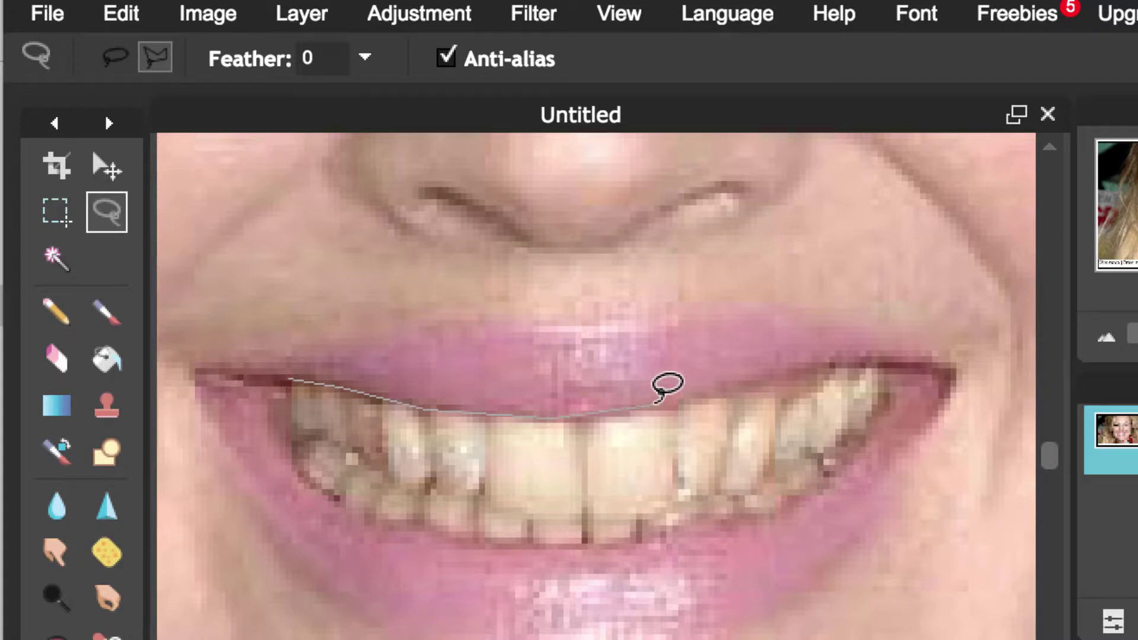
click(584, 422)
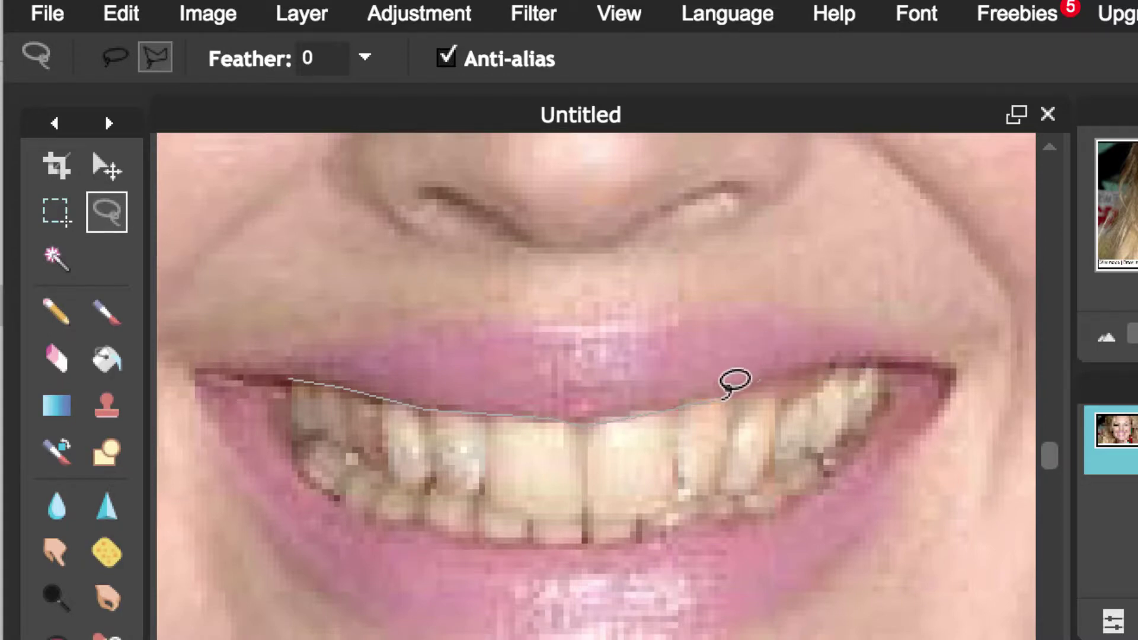
click(742, 390)
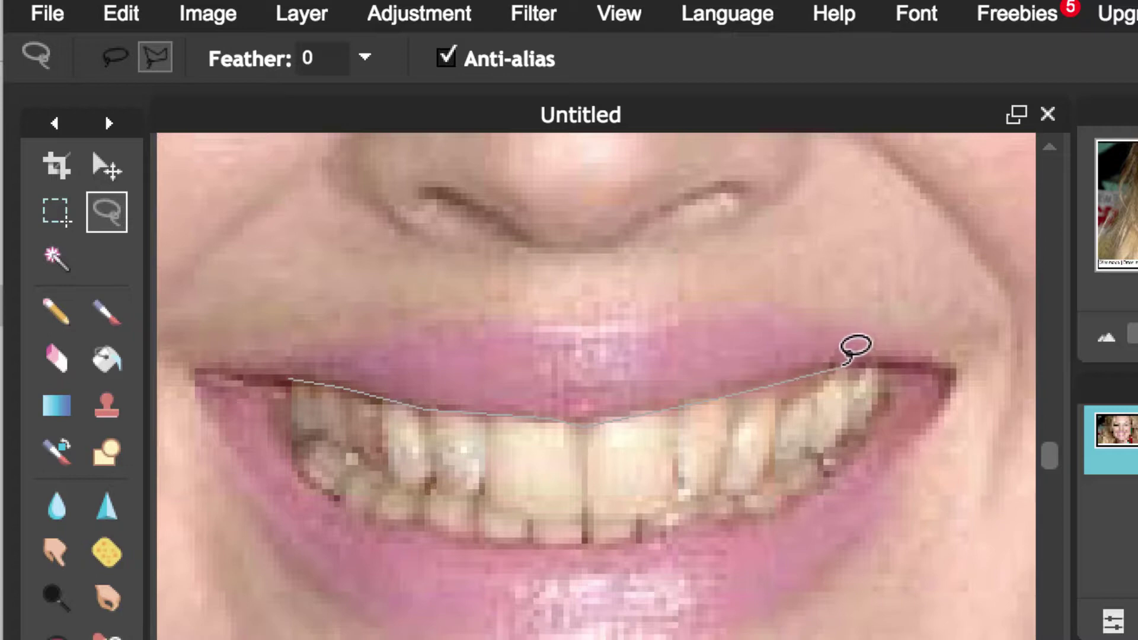
click(841, 365)
click(887, 370)
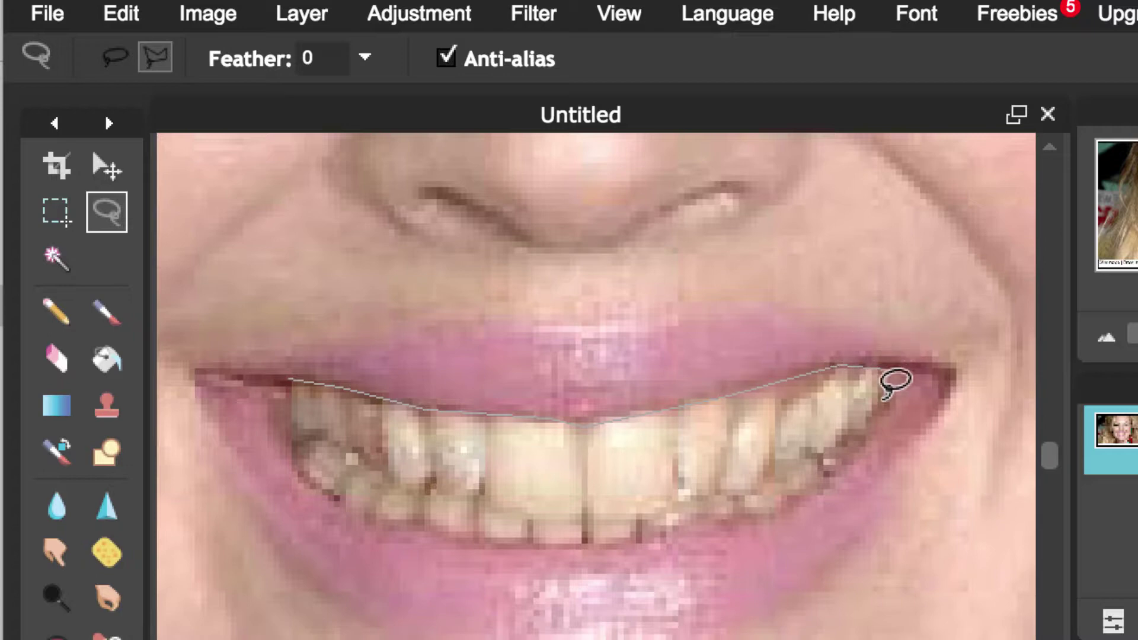
Step: Trace the lower edge of the teeth and close the outline at the starting point
click(885, 408)
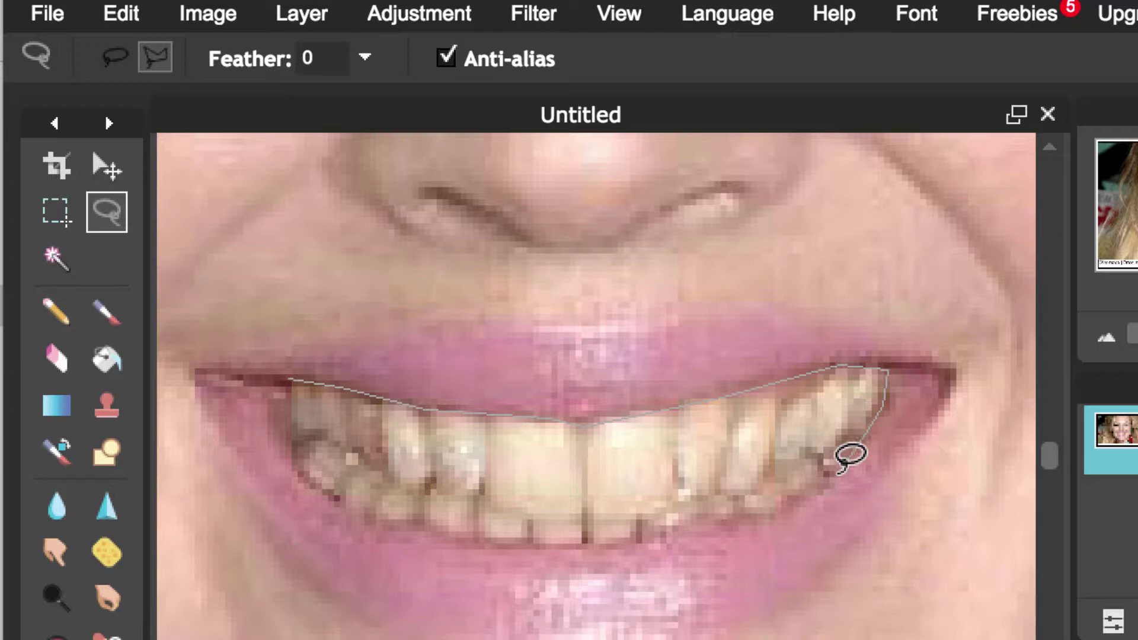
click(840, 474)
click(746, 525)
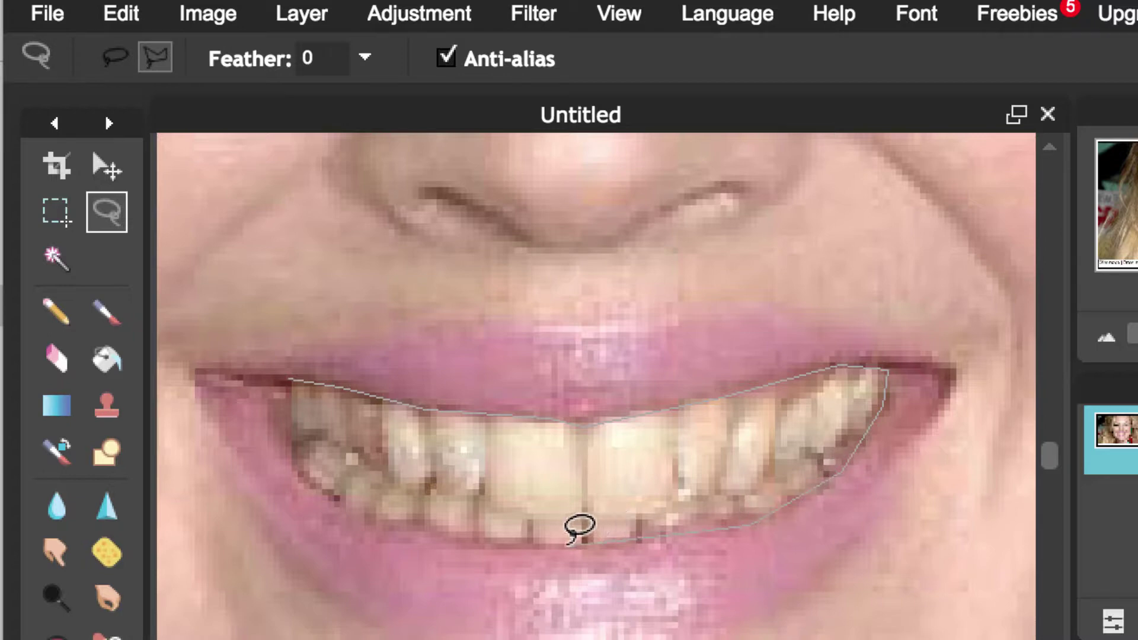
click(569, 543)
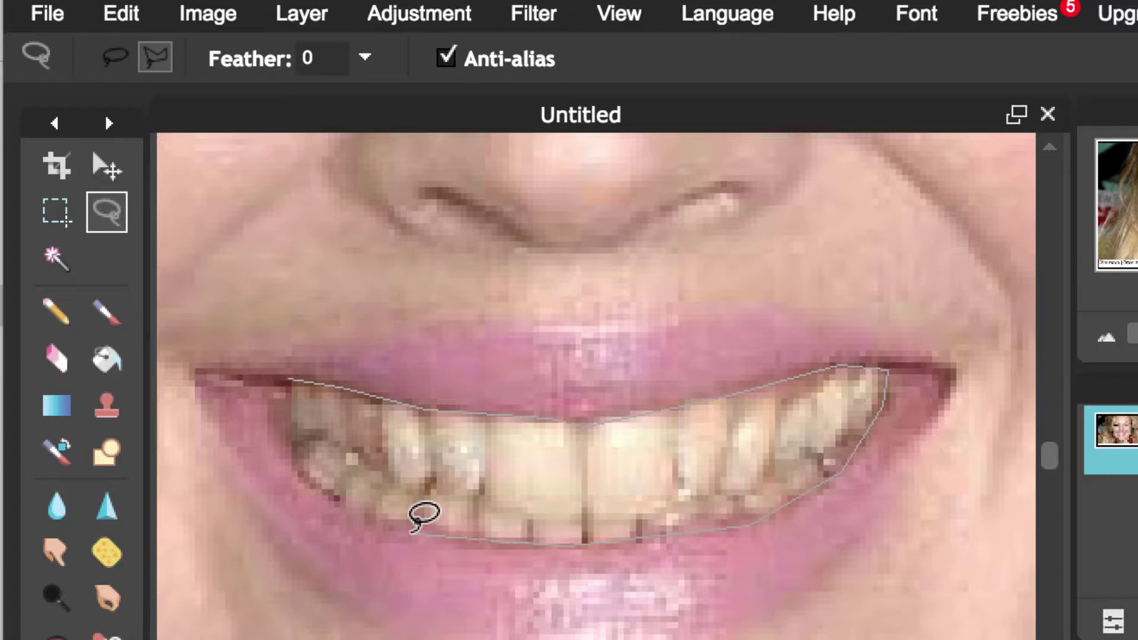
click(413, 532)
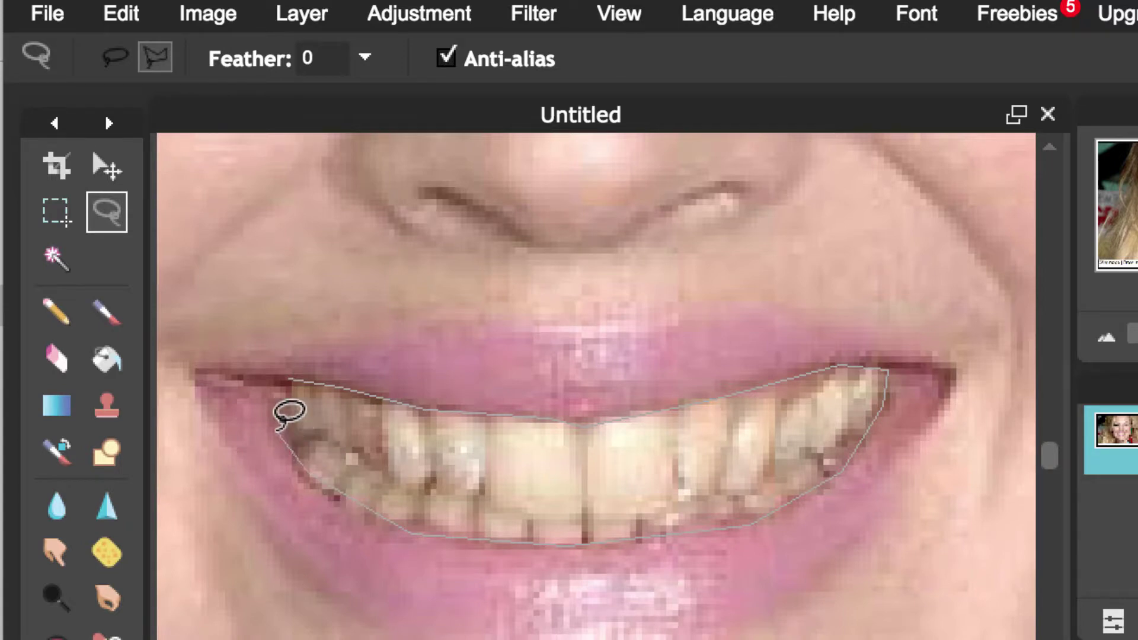
click(278, 429)
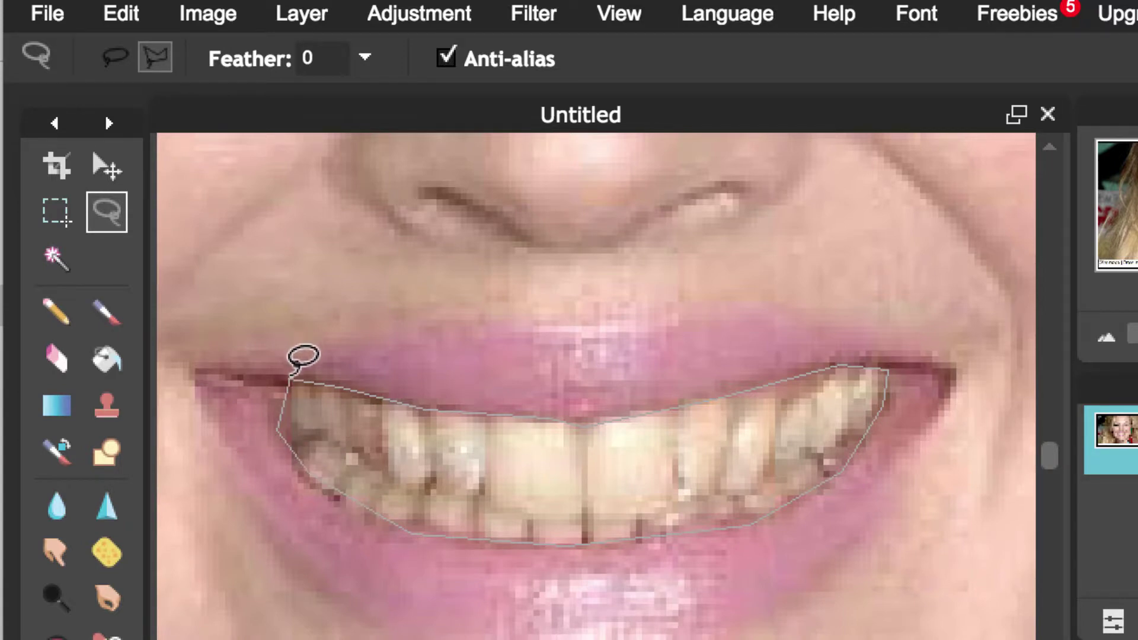
click(289, 380)
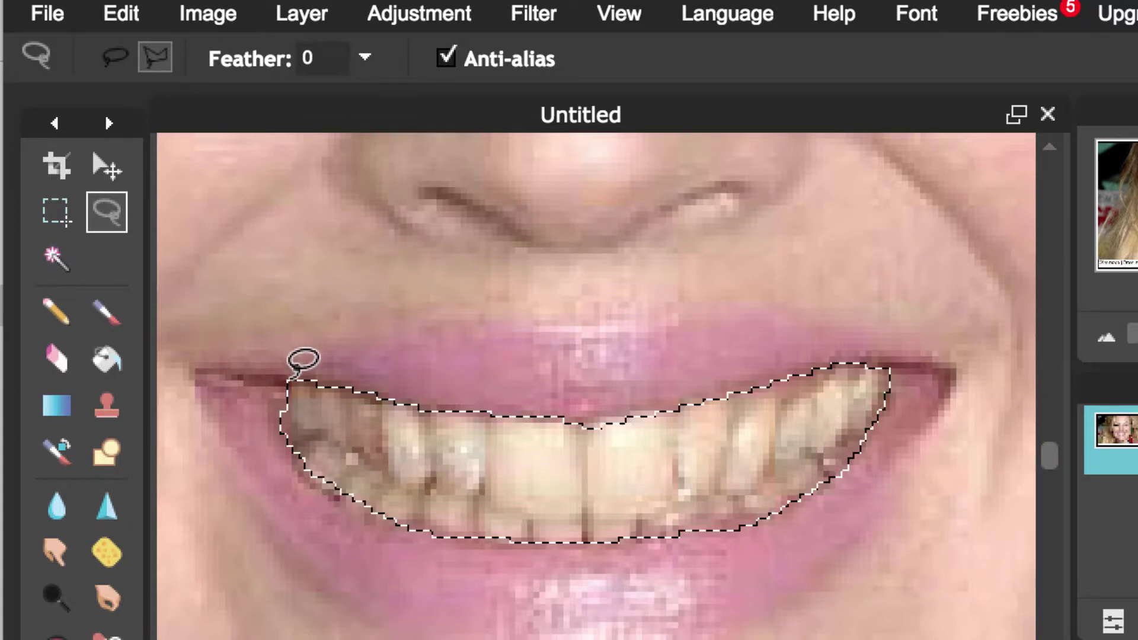
Step: Apply Color balance of red −14, green −1 and blue 25 to the selected teeth
click(448, 24)
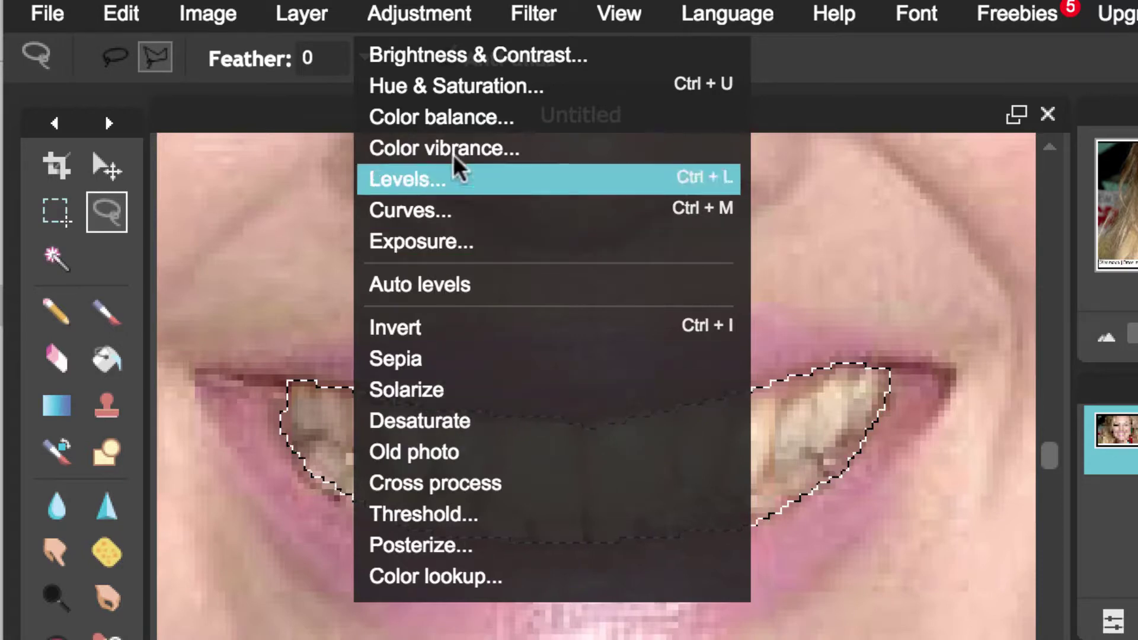
click(462, 124)
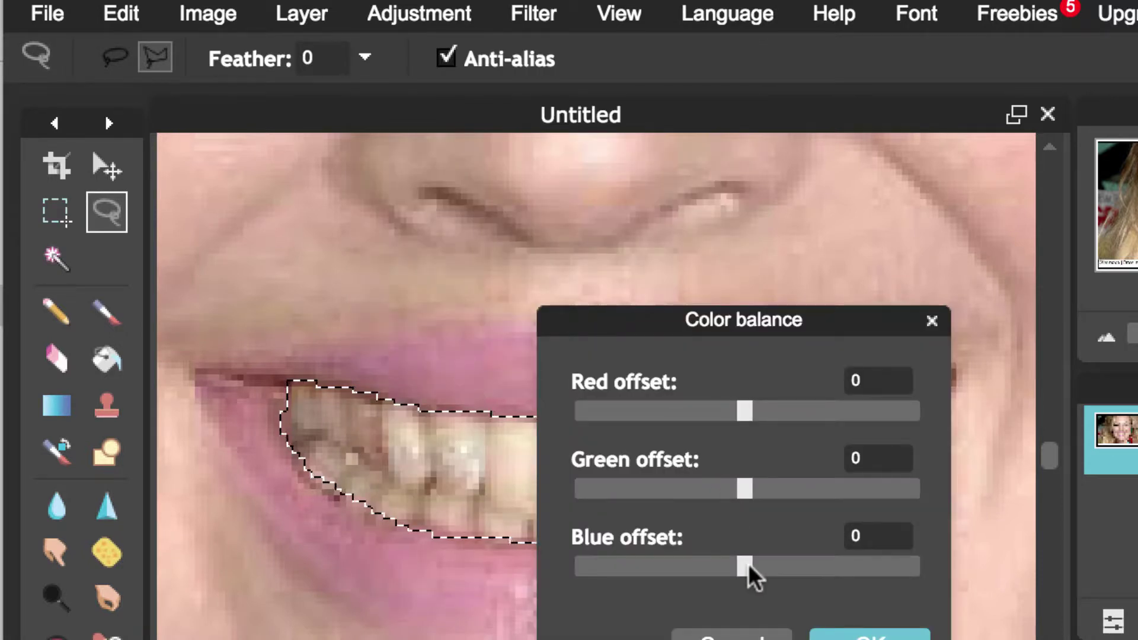
drag(714, 324, 1074, 215)
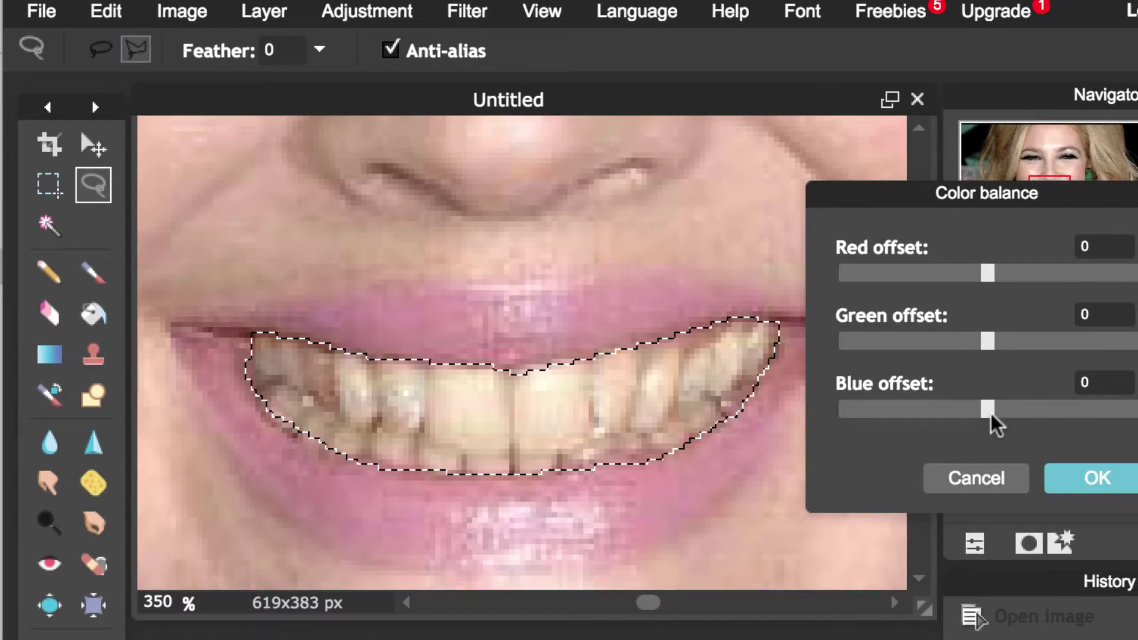
drag(993, 414, 1029, 416)
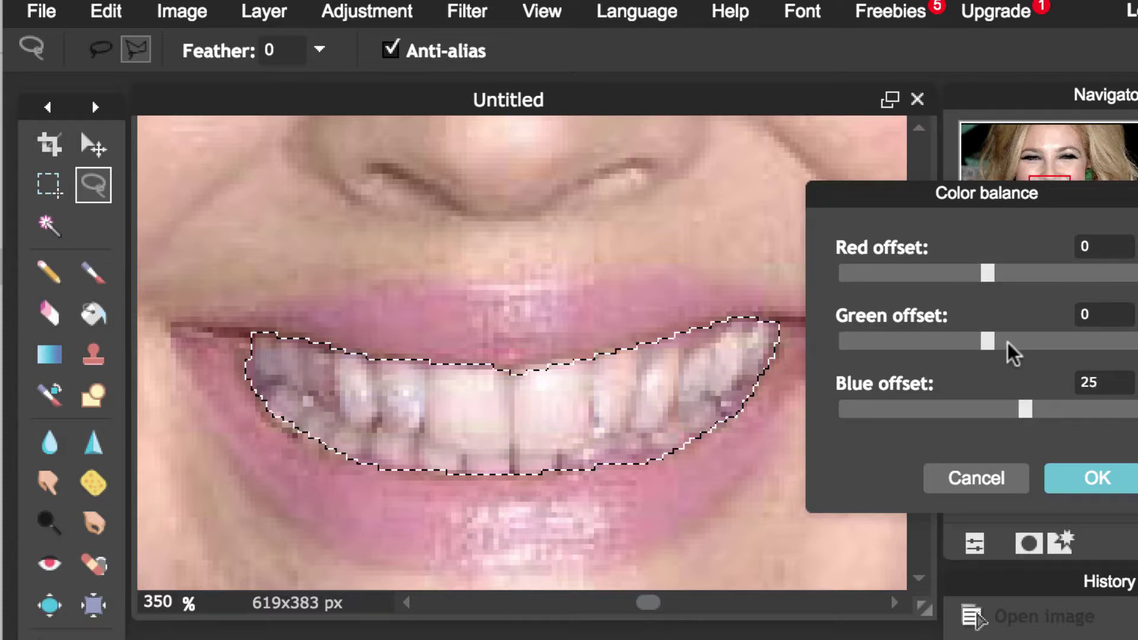
mouse_move(987, 273)
mouse_down()
mouse_move(842, 275)
mouse_move(984, 290)
mouse_up()
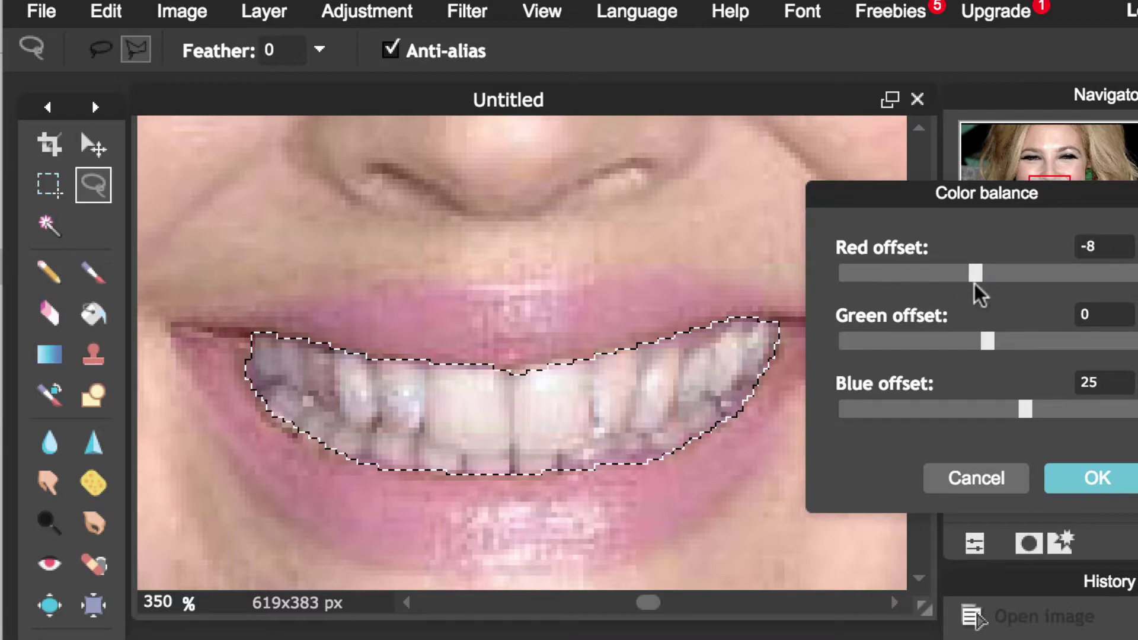
mouse_move(985, 343)
mouse_down()
mouse_move(972, 348)
mouse_move(990, 347)
mouse_up()
drag(975, 274, 965, 277)
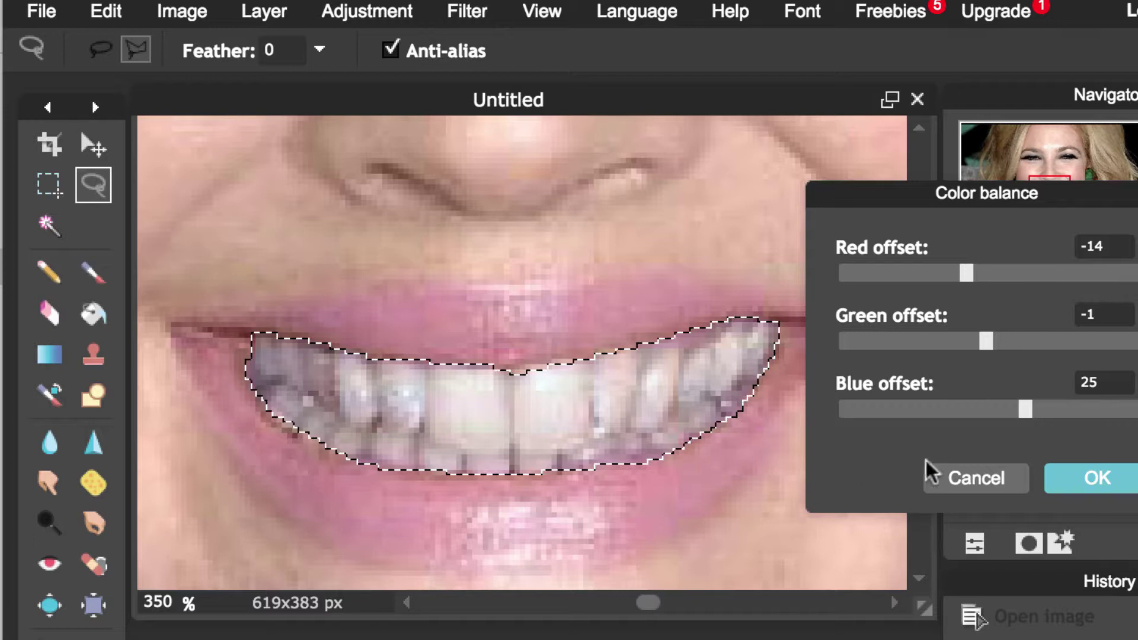
click(1097, 480)
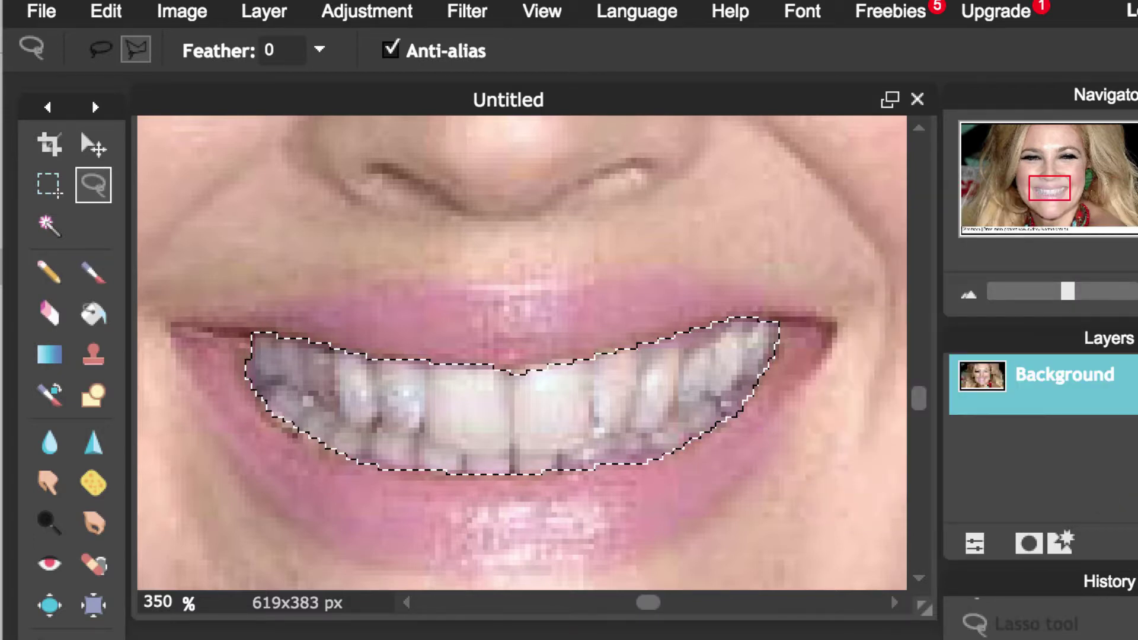
key(ctrl+z)
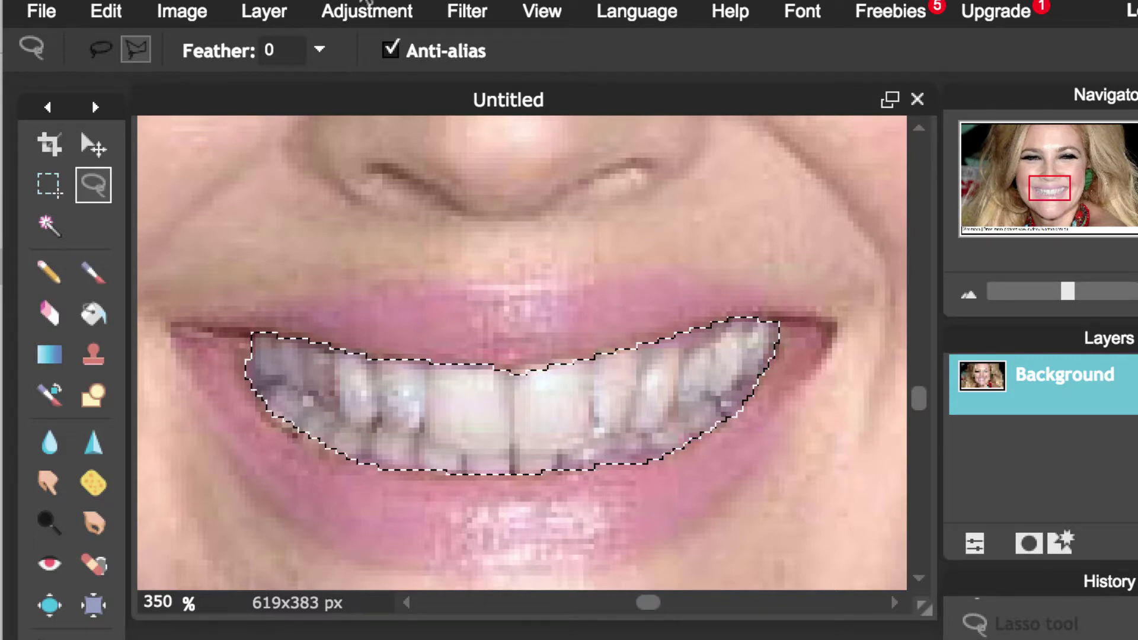
Step: Trial a Levels midtone change on the teeth, then cancel it
click(374, 13)
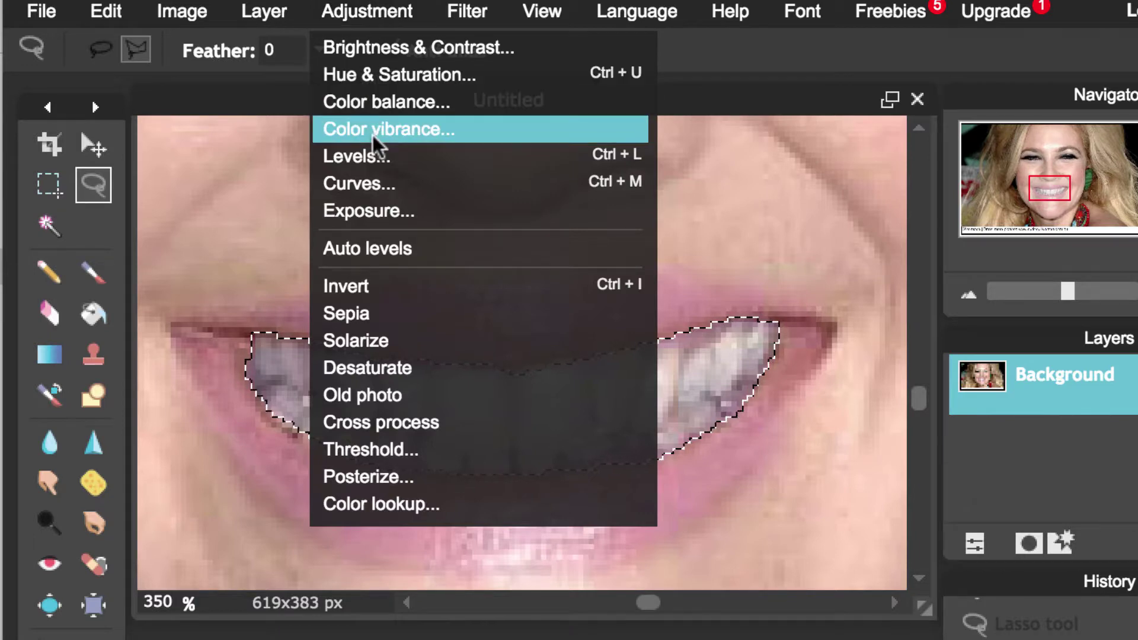
click(375, 157)
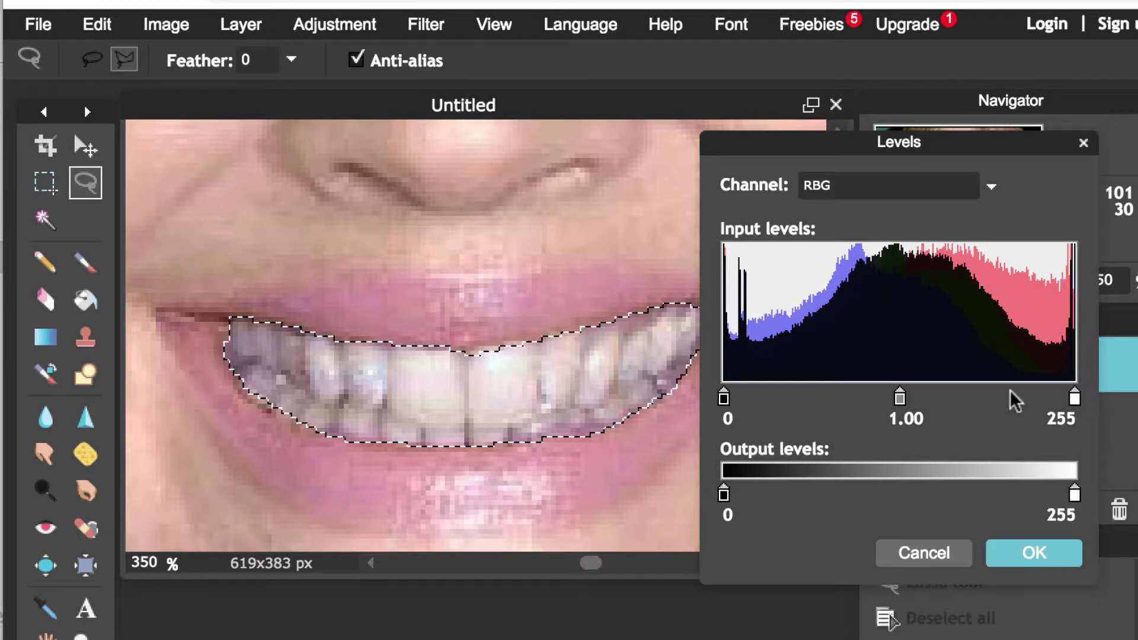
mouse_move(900, 391)
mouse_down()
mouse_move(859, 391)
mouse_move(968, 403)
mouse_move(888, 400)
mouse_move(907, 399)
mouse_up()
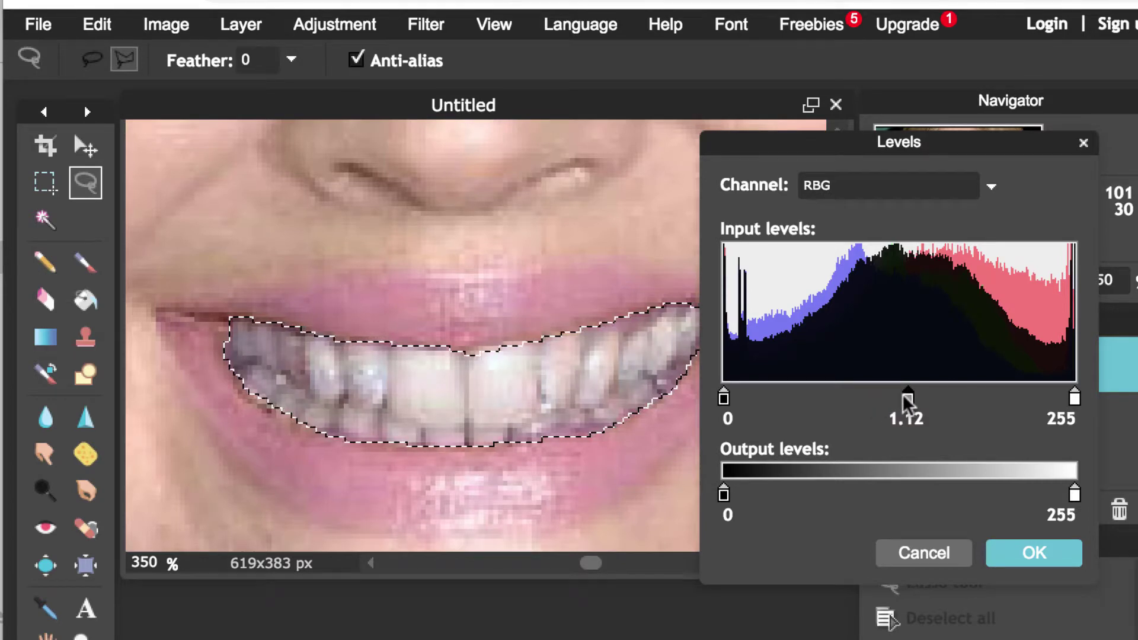
click(918, 556)
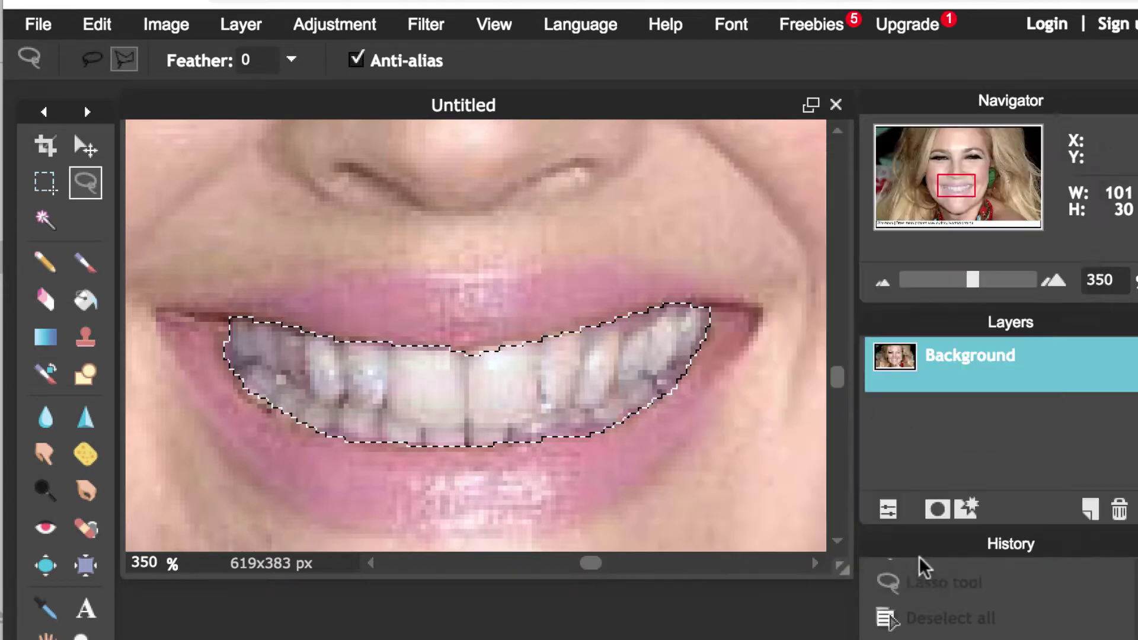
click(331, 25)
Step: Apply Levels to the teeth with input 8, 1.00, 241 and output kept at 0–255
click(339, 156)
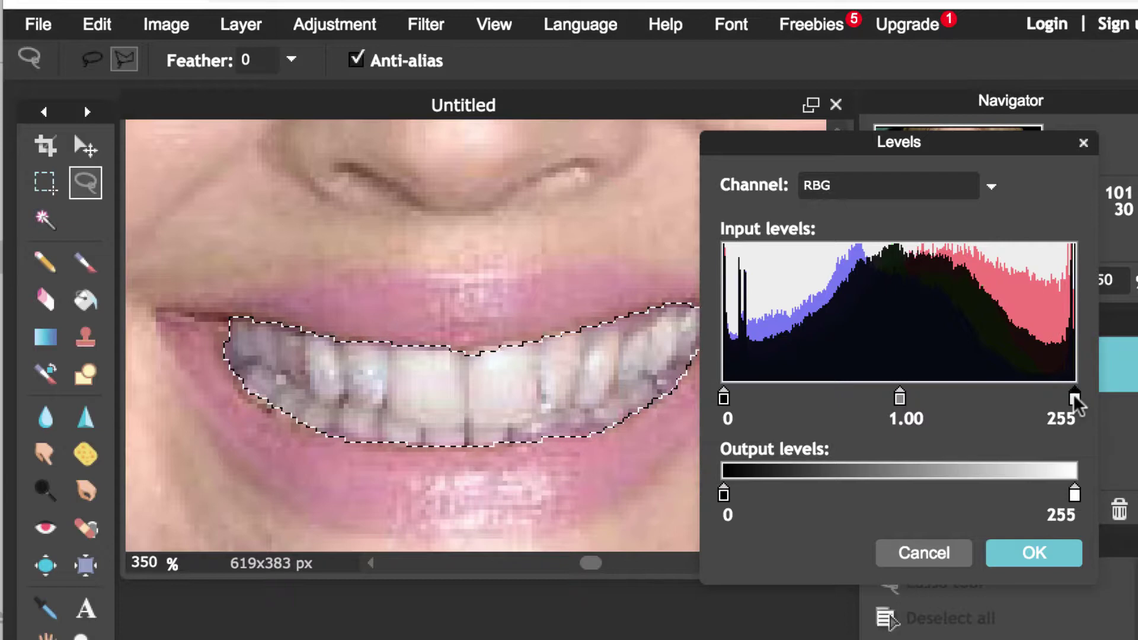
drag(1073, 394, 980, 394)
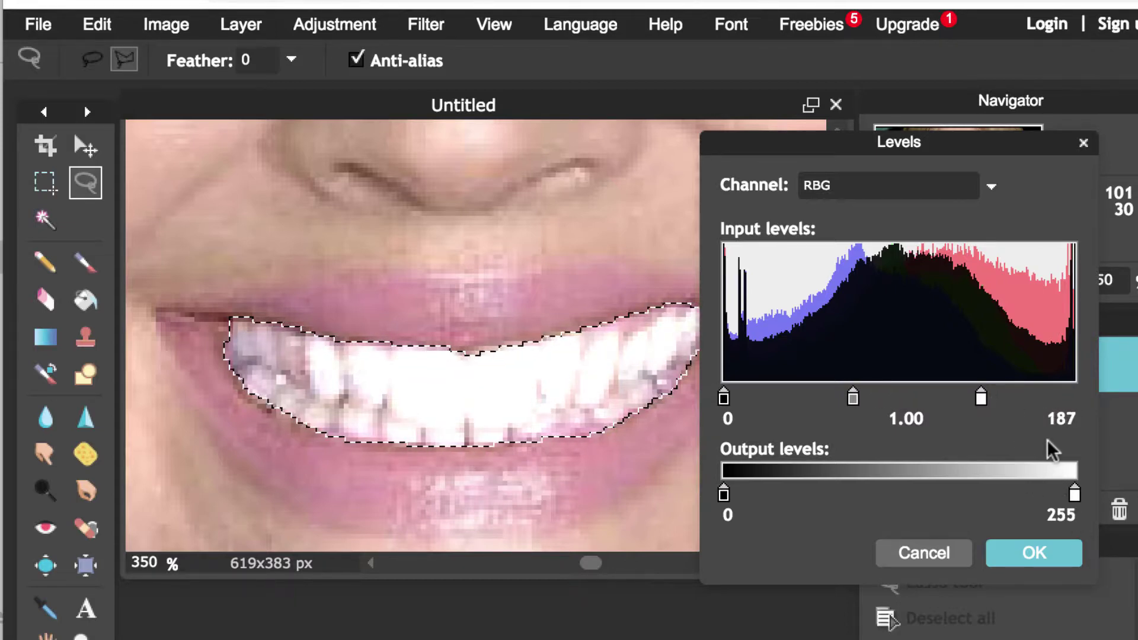
drag(988, 396, 1077, 403)
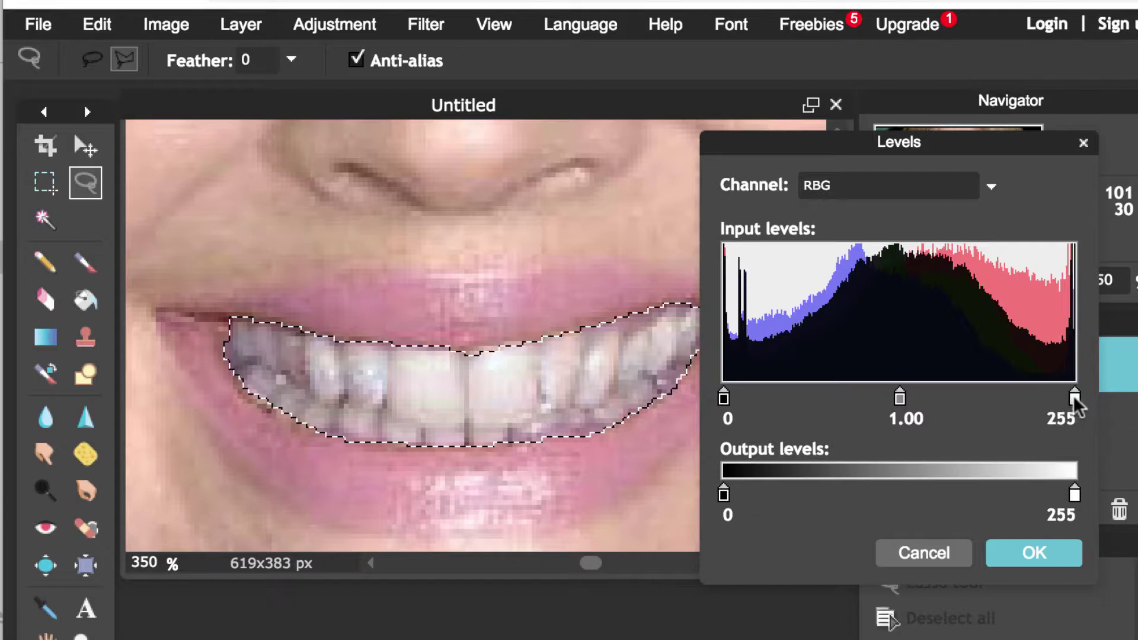
drag(1075, 396, 1057, 396)
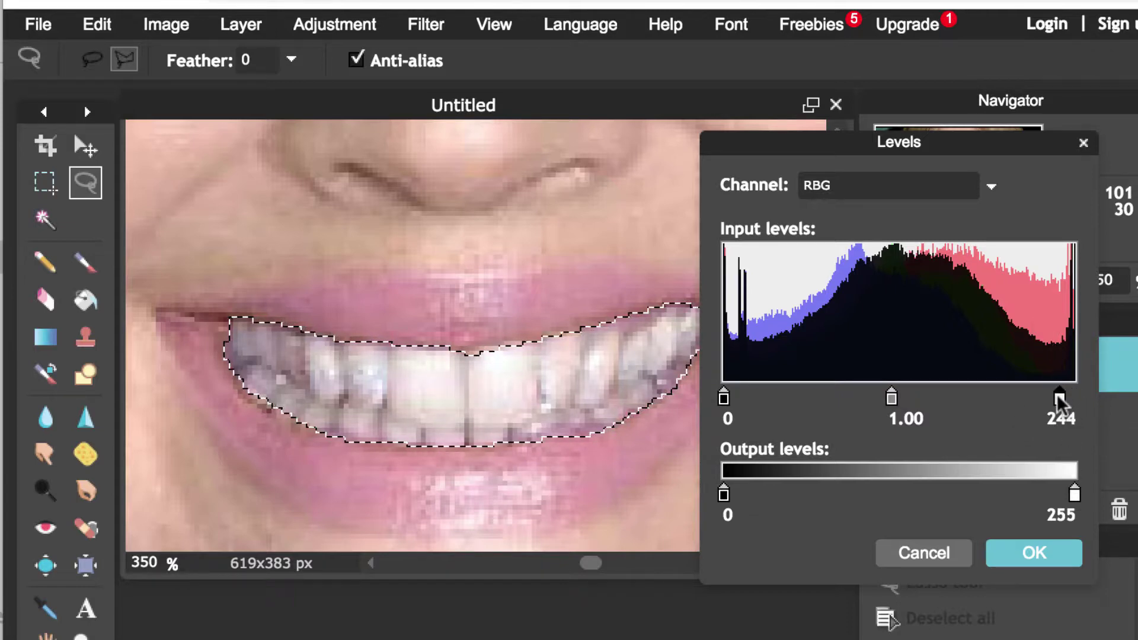
drag(1058, 395, 1053, 393)
drag(724, 396, 735, 396)
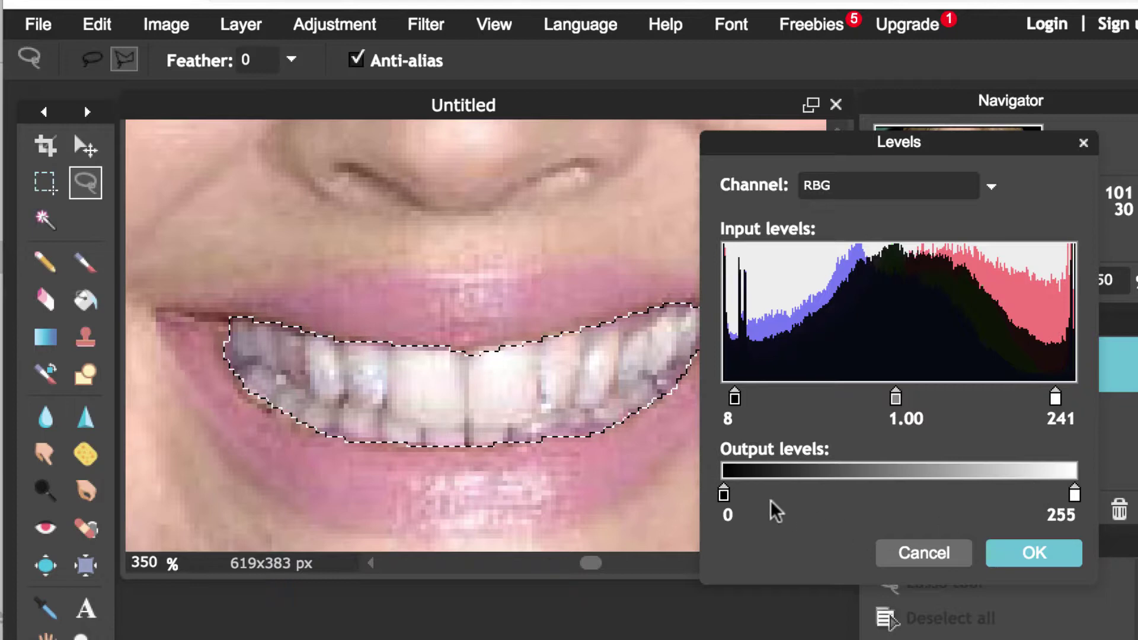
drag(1073, 492, 990, 486)
mouse_move(724, 492)
mouse_down()
mouse_move(788, 489)
mouse_move(714, 495)
mouse_up()
drag(987, 499, 1101, 504)
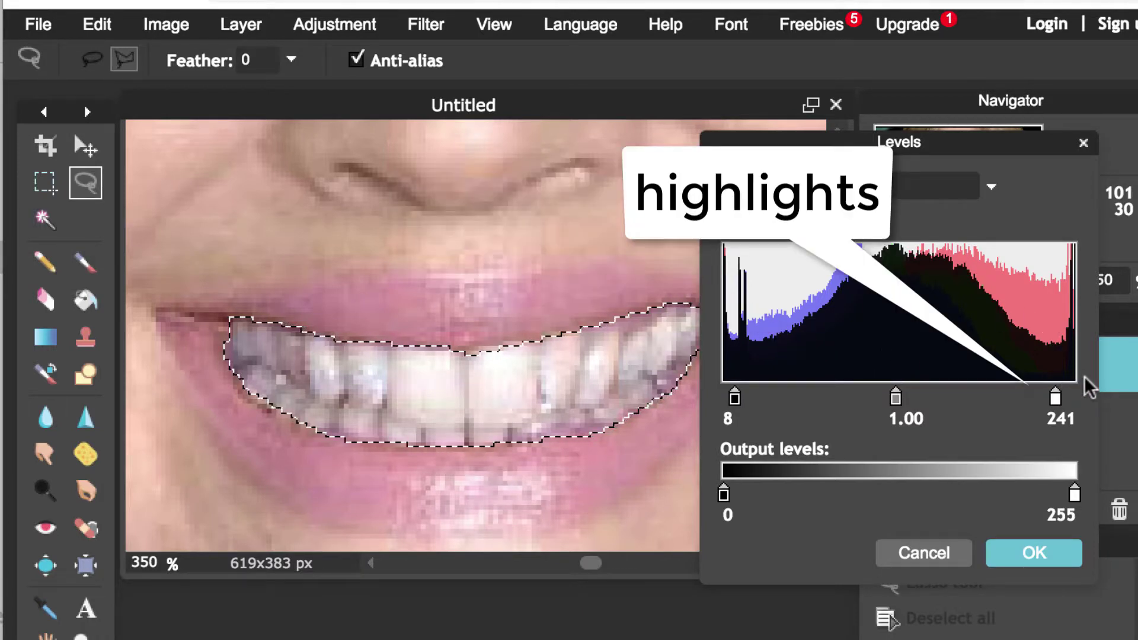
click(1044, 548)
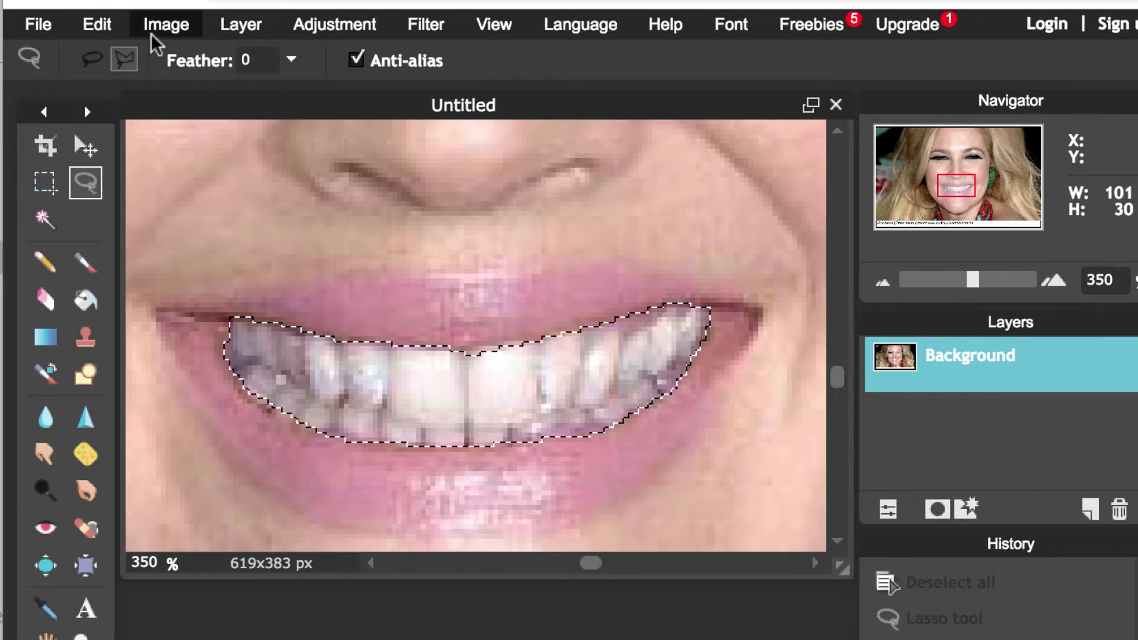
Step: Deselect the teeth, compare before and after in History, then return to the deselected state
click(108, 24)
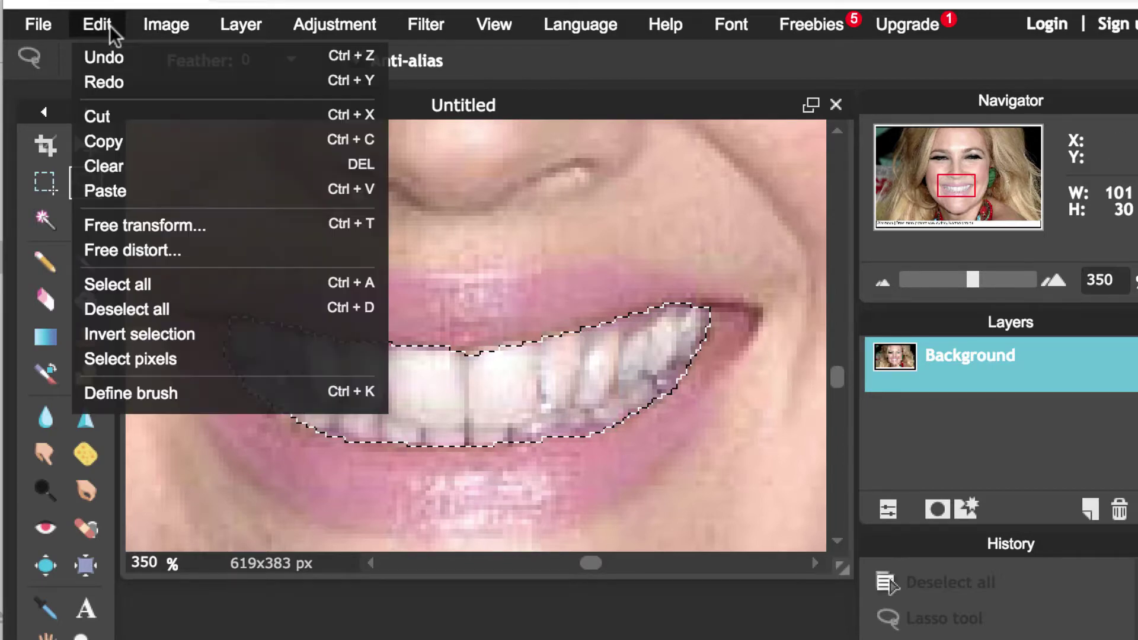
click(161, 308)
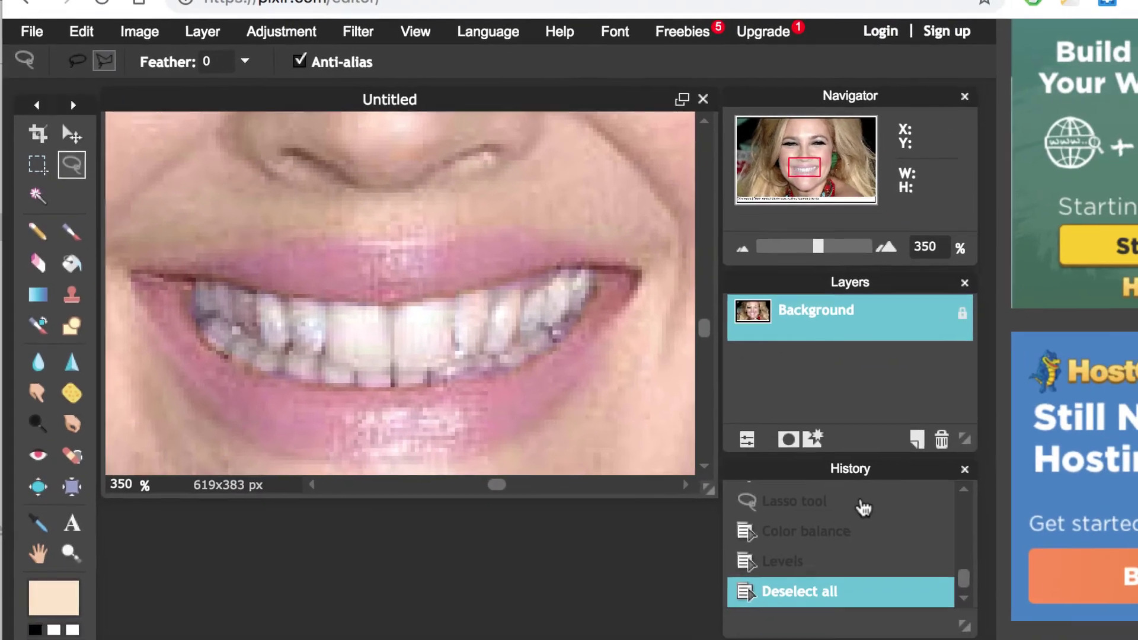
click(972, 584)
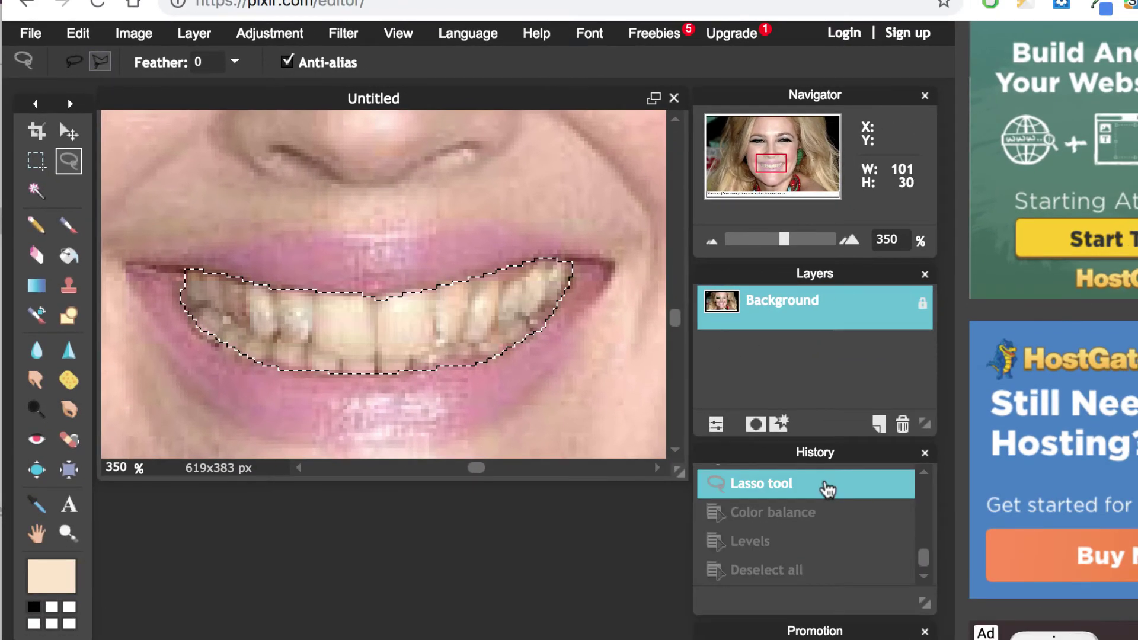
click(799, 572)
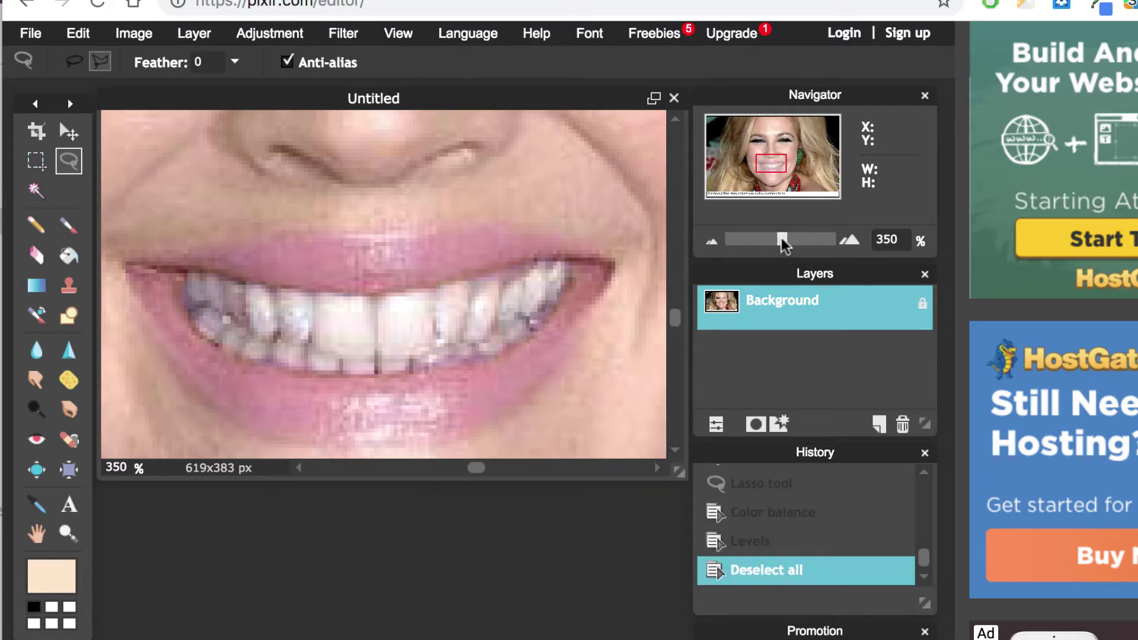
Step: Crop the portrait to 463x348 px around the face, cutting off the caption strip
drag(781, 238, 749, 239)
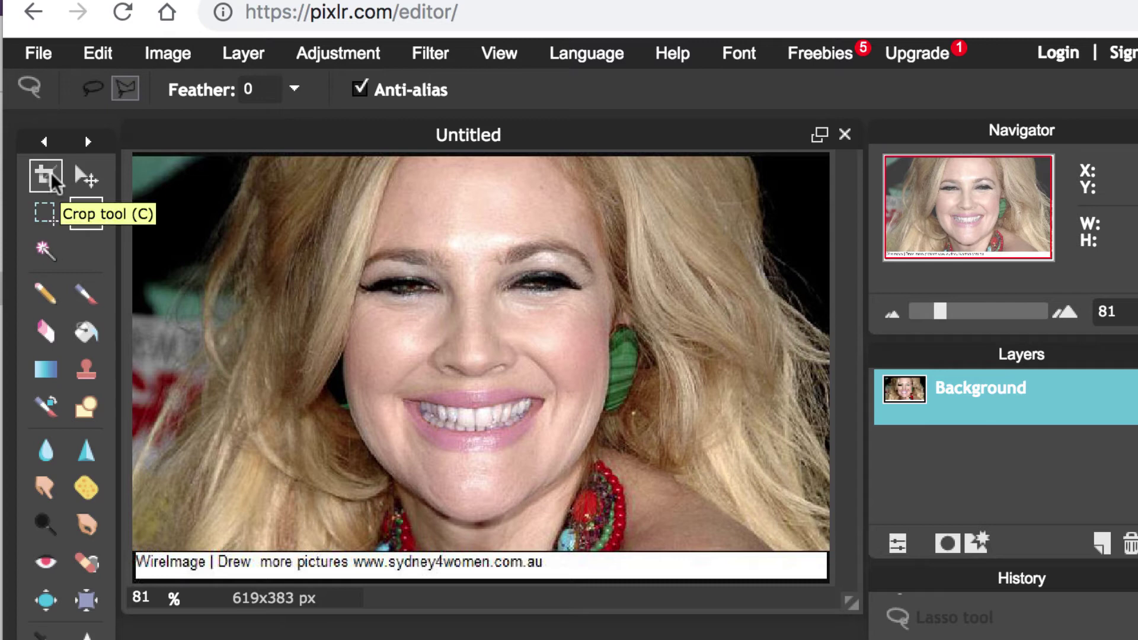
click(50, 175)
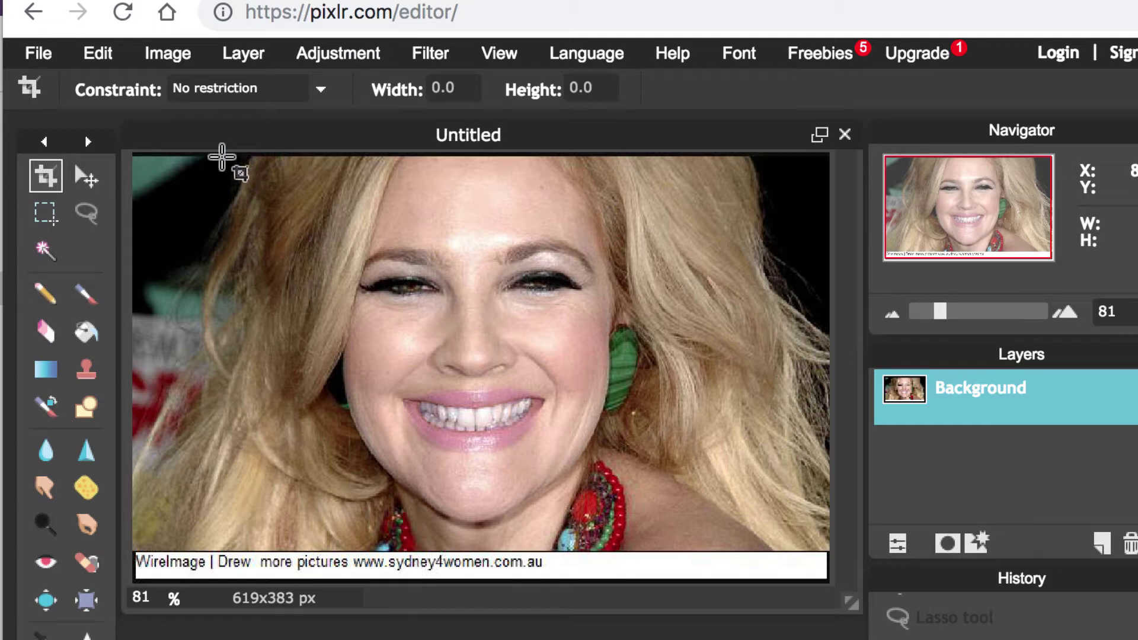
drag(222, 157, 742, 547)
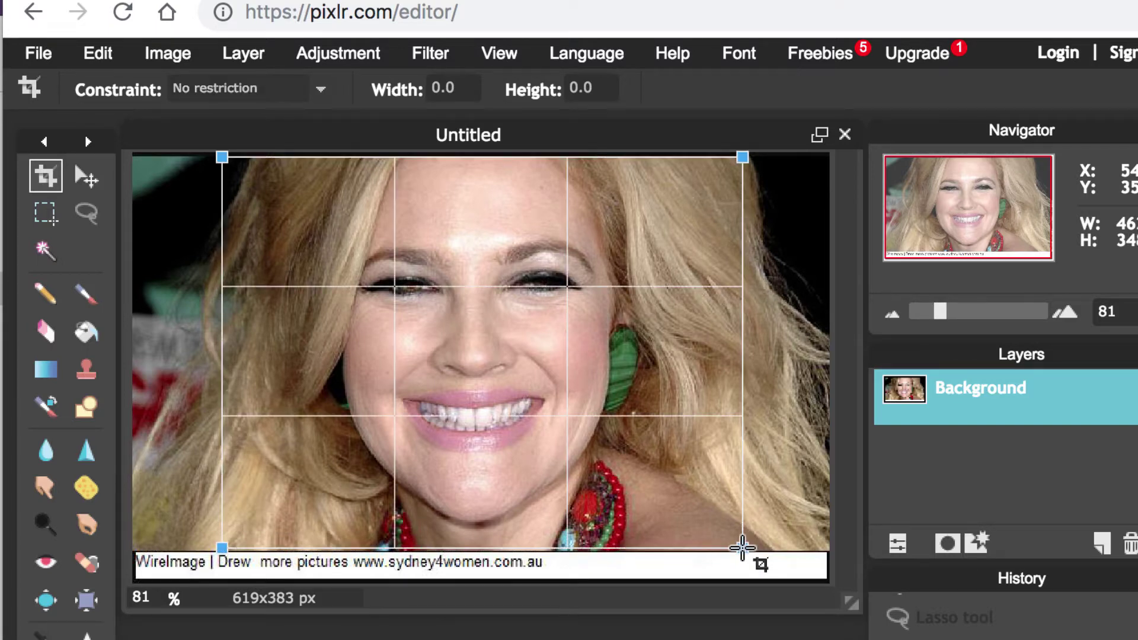
key(Return)
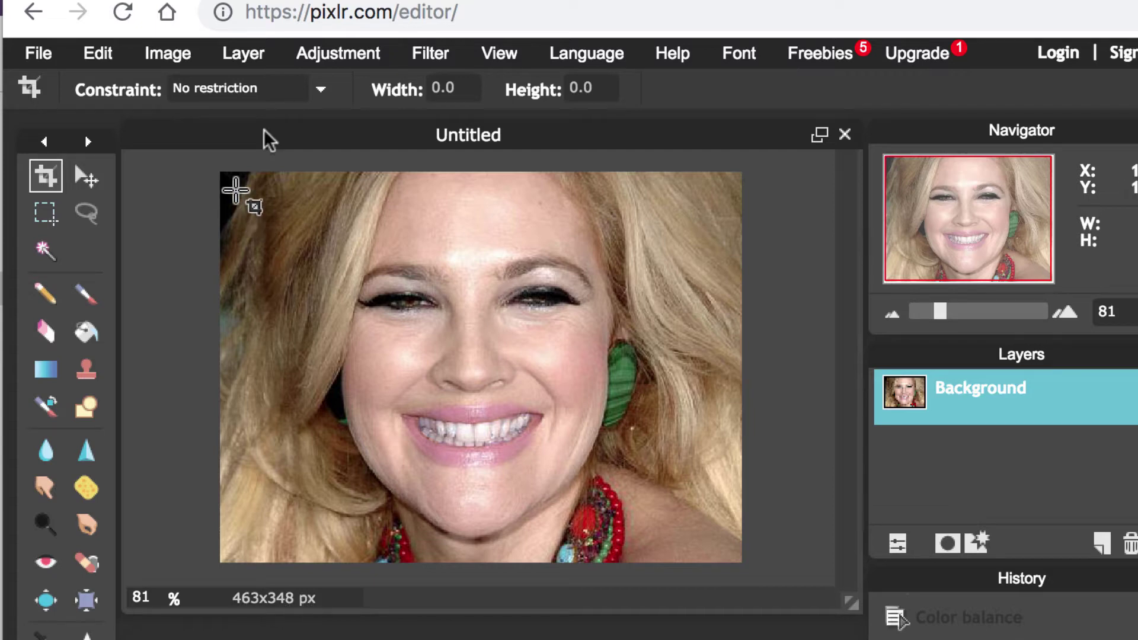
Step: Resize the image to 300 px wide (300x225) and view it at 100% zoom
click(177, 62)
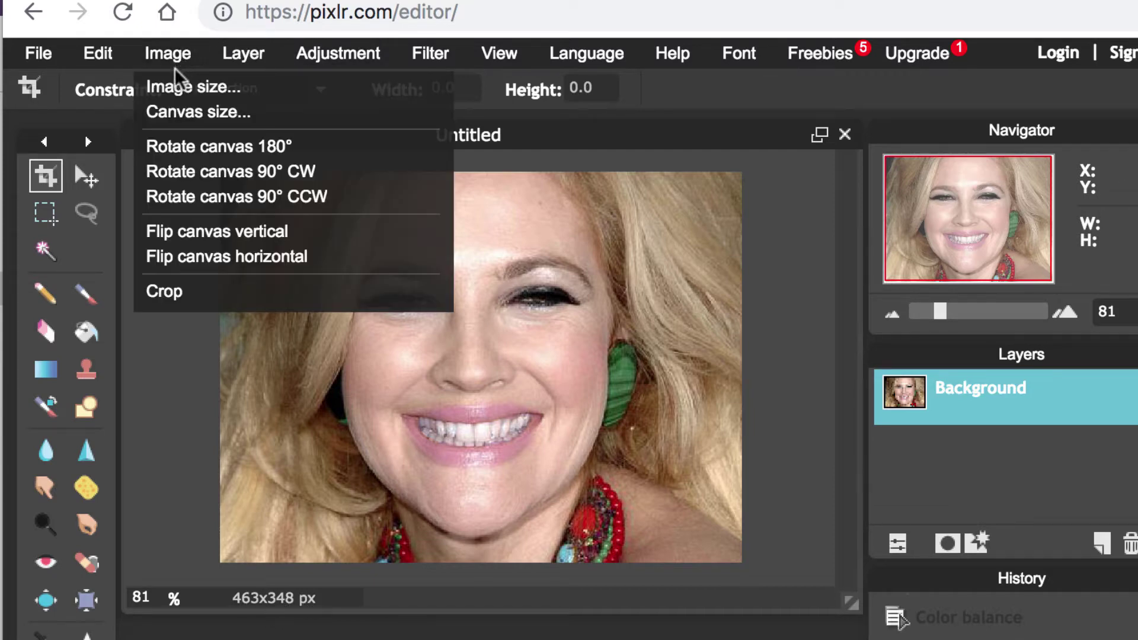
click(178, 86)
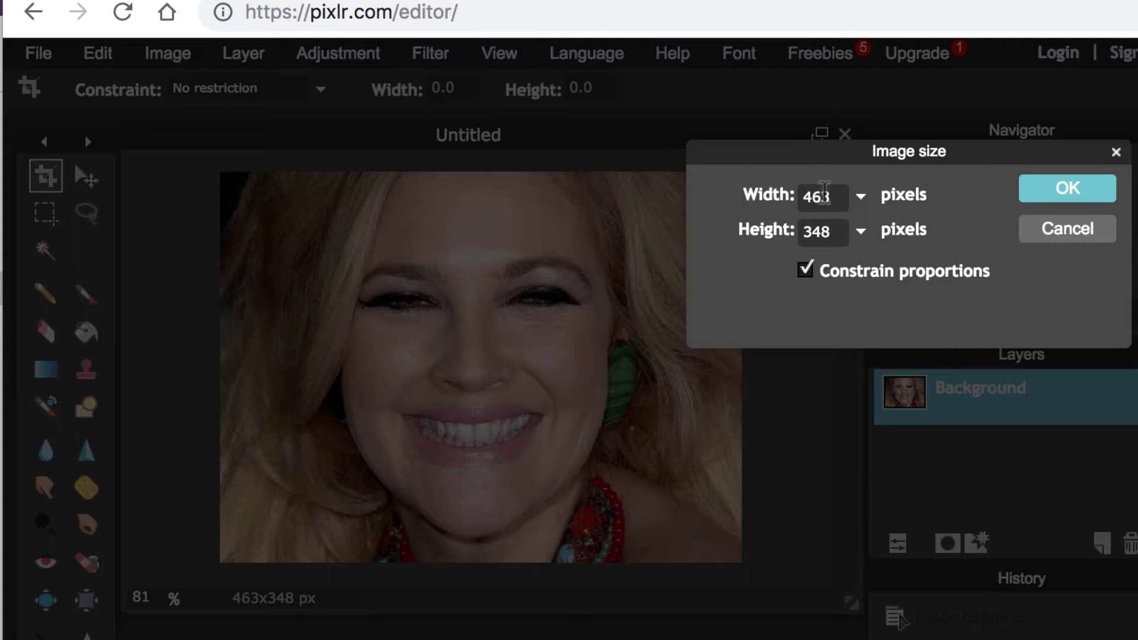
drag(836, 194, 762, 192)
text(300)
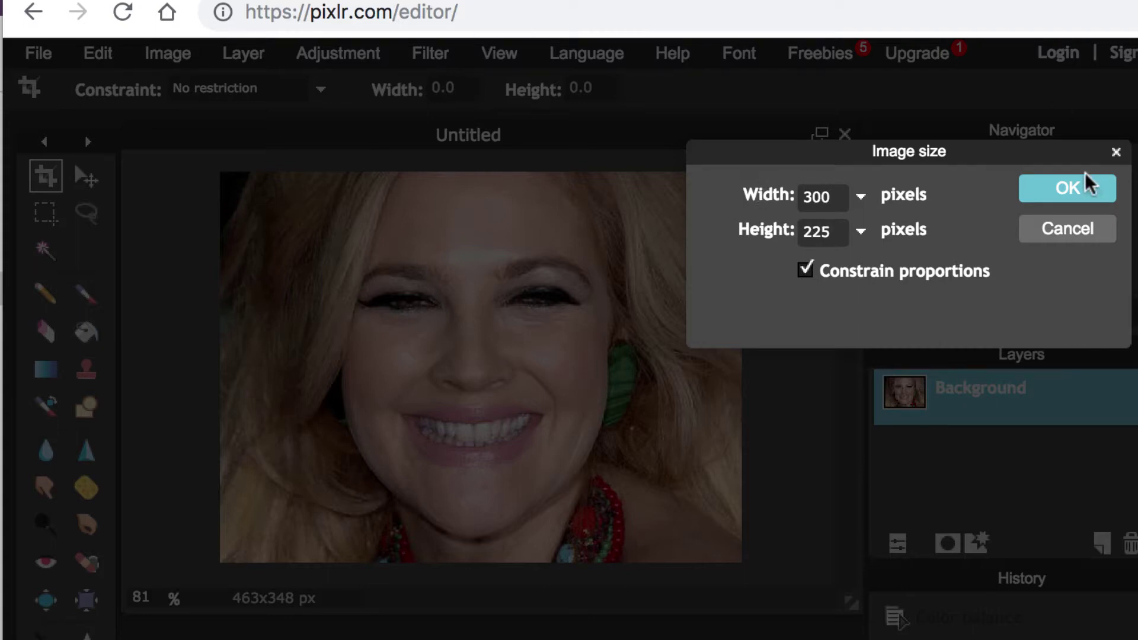
click(1090, 185)
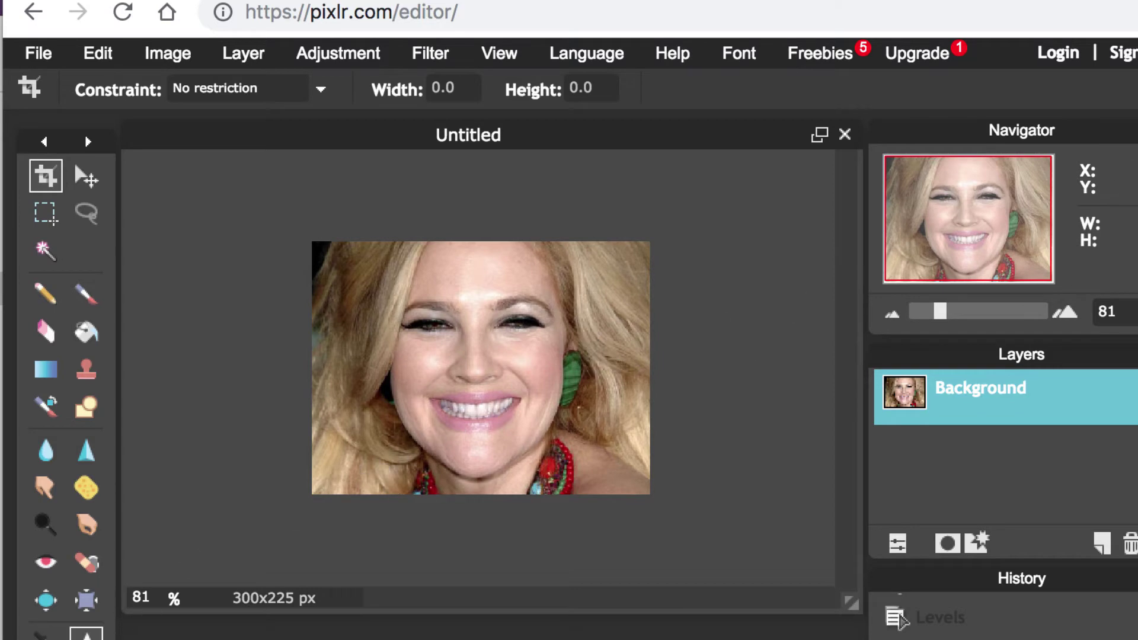
drag(151, 600, 131, 607)
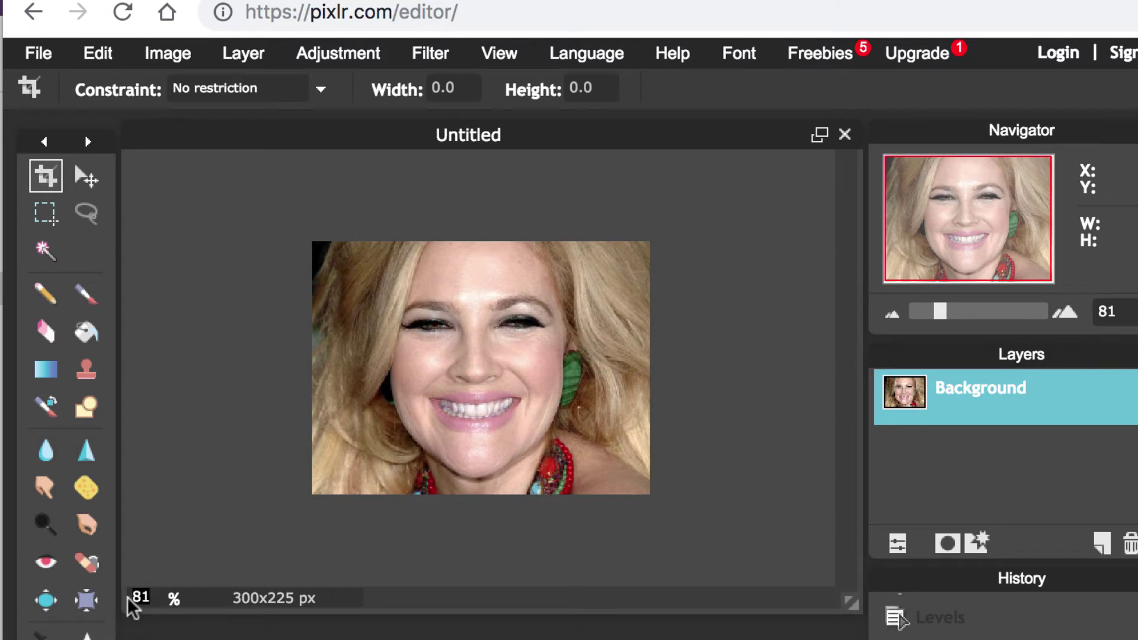
text(100)
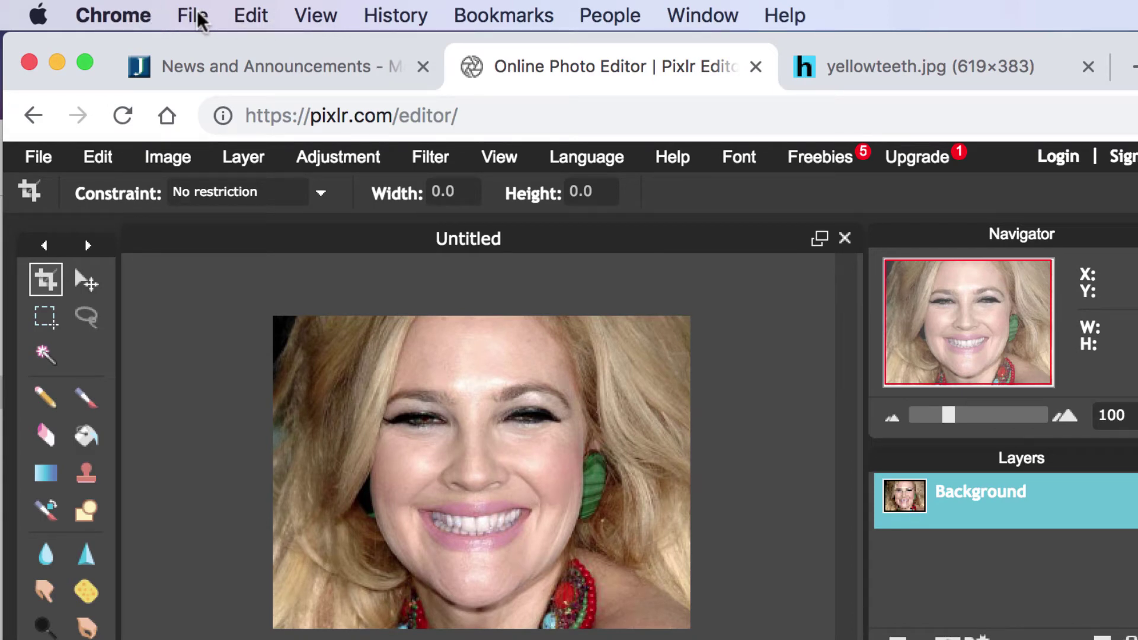
Step: Save the portrait to the Desktop as yellowteeth.jpg at JPEG quality 80
click(39, 158)
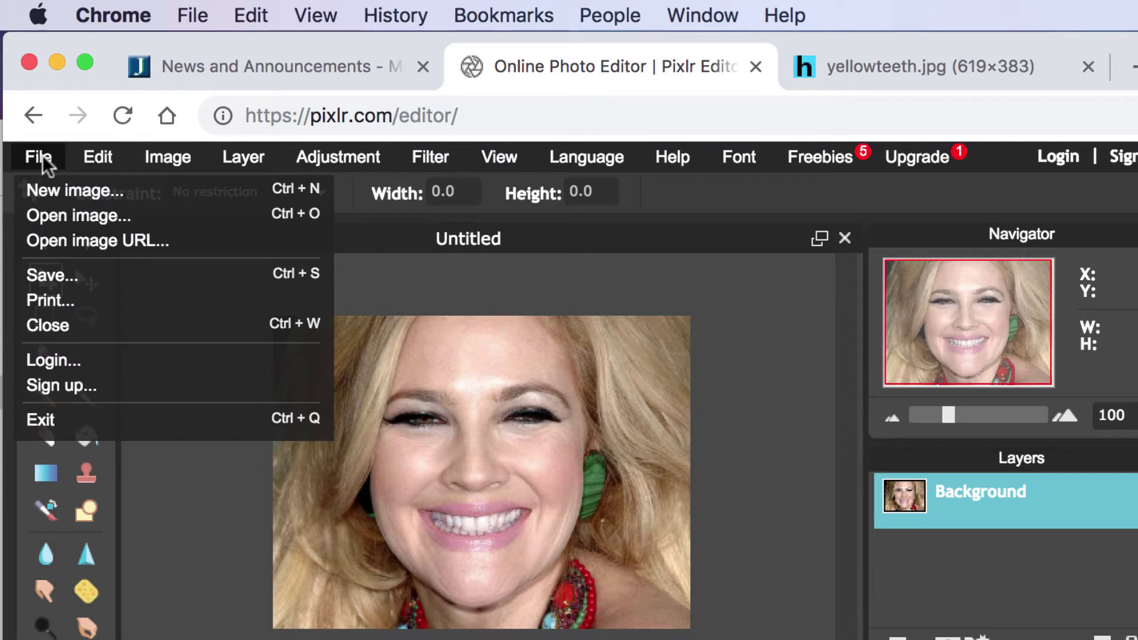
click(38, 270)
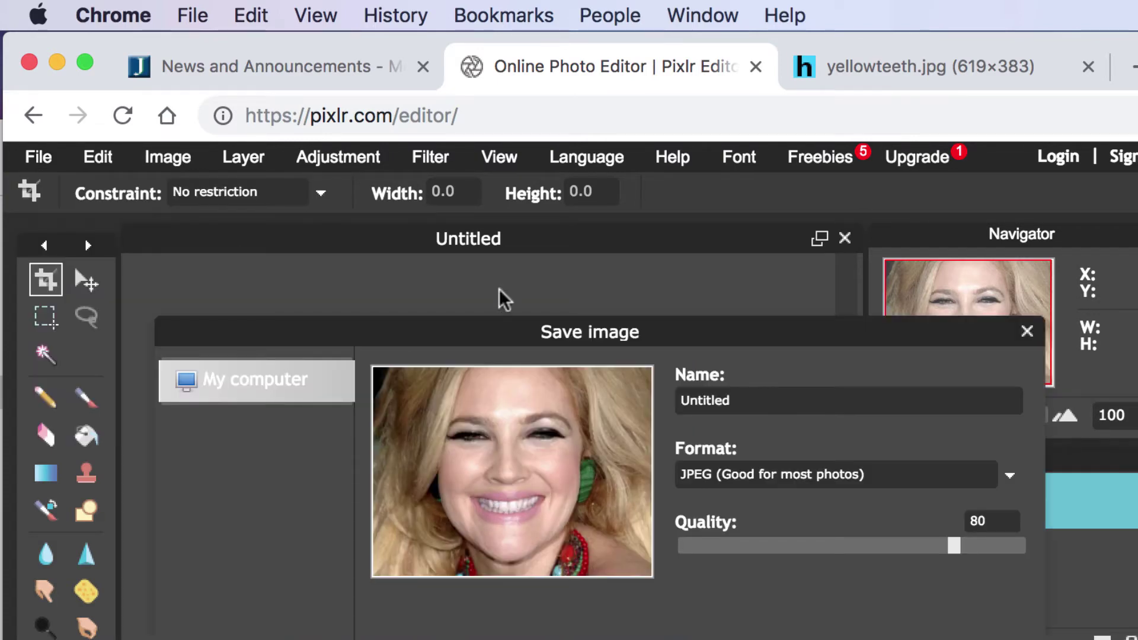
double_click(742, 401)
text(y)
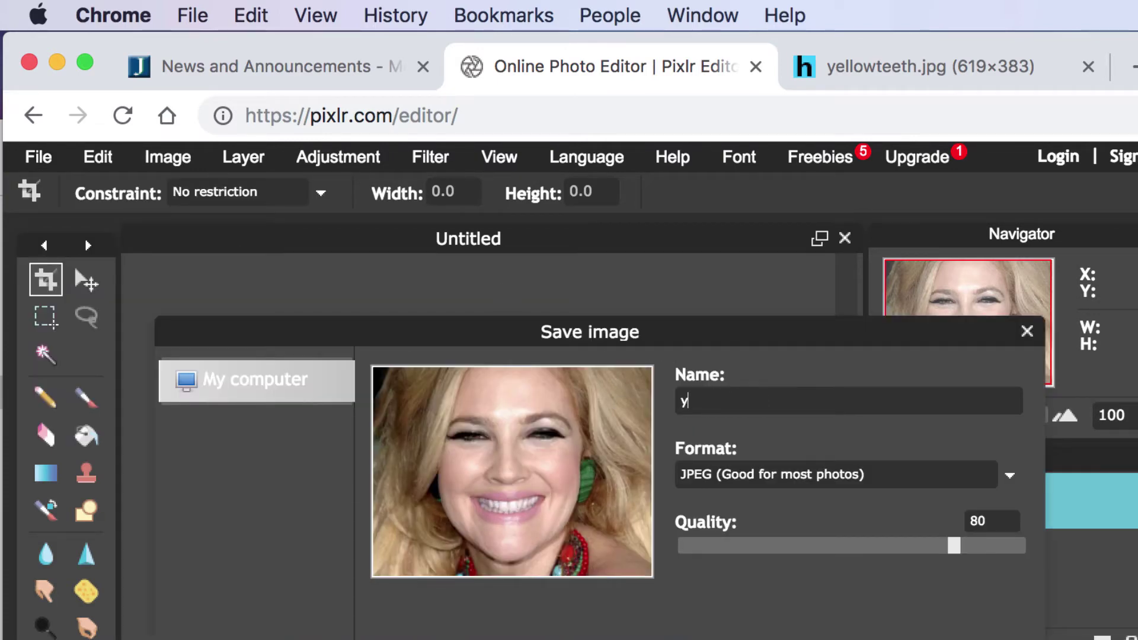
text(ellowteeth)
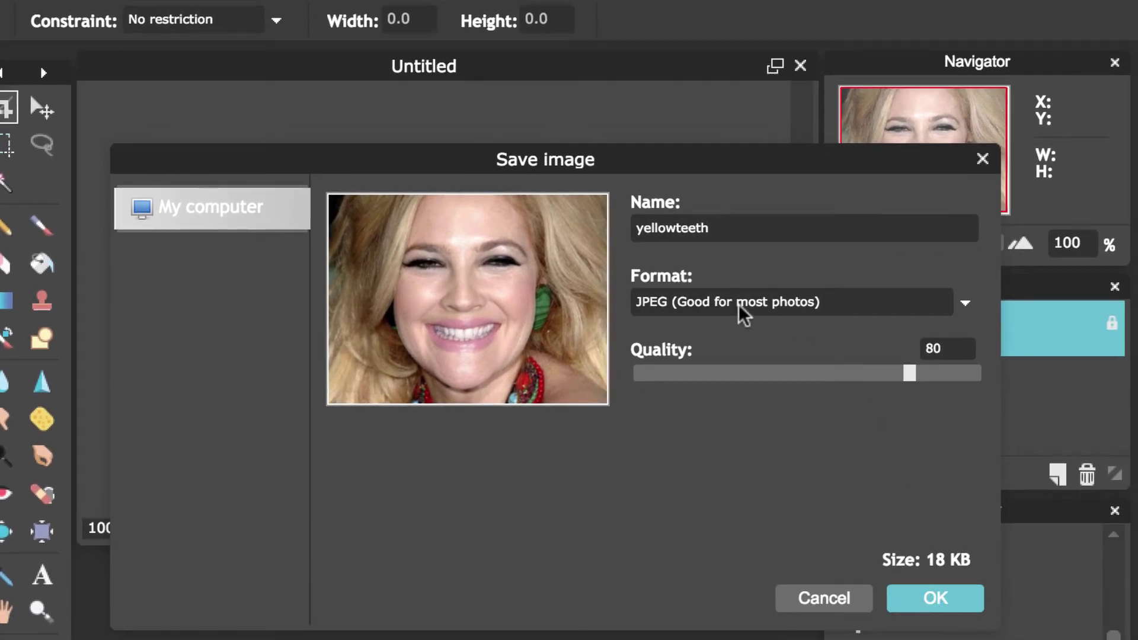
click(933, 600)
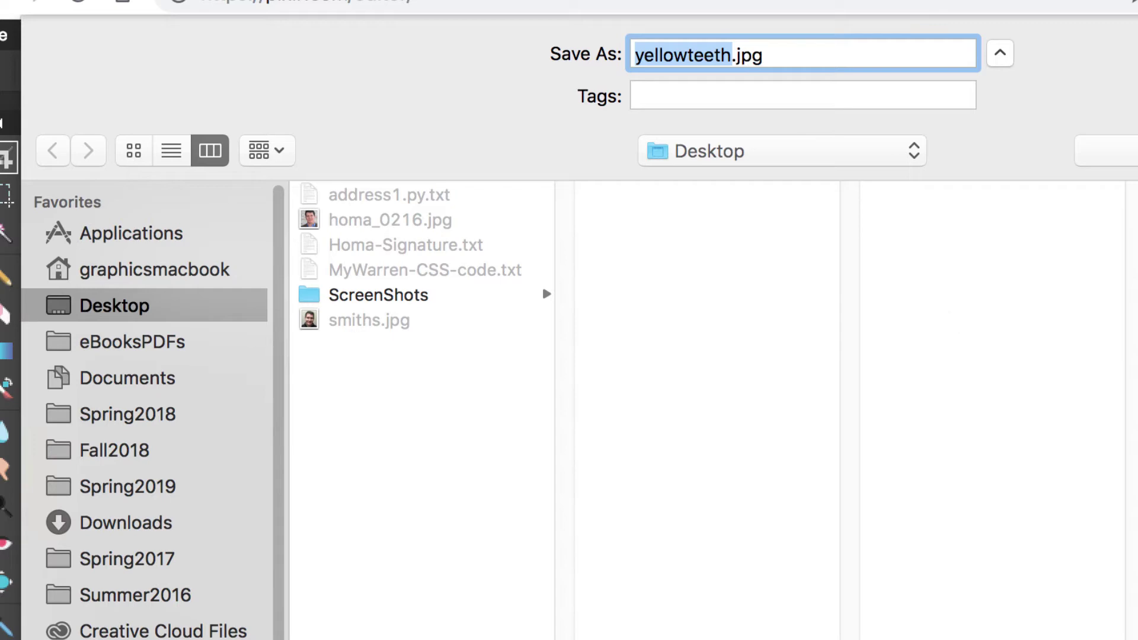
key(Return)
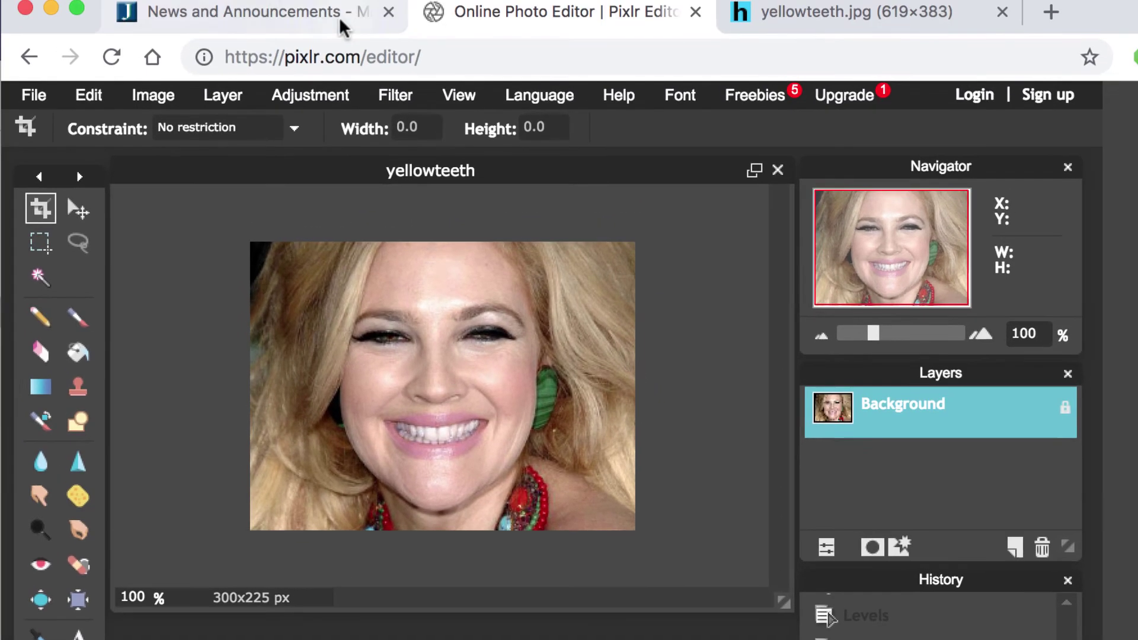
Step: Go to the course's Coursework list and open the 3b - Student Intro DB Post Pic exercise
click(341, 25)
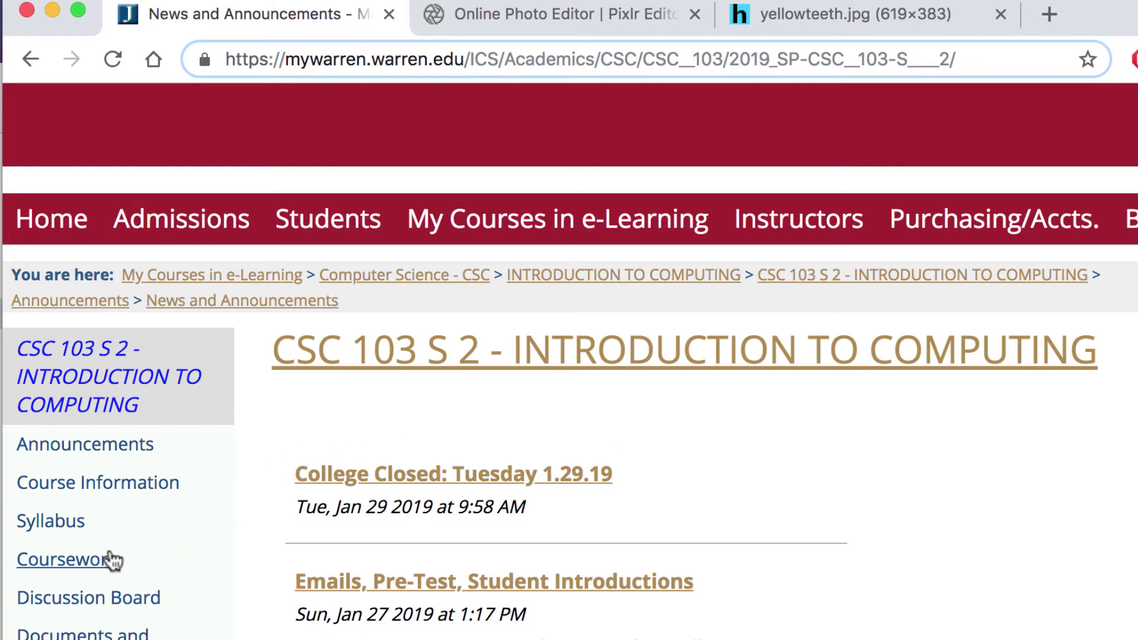
click(86, 566)
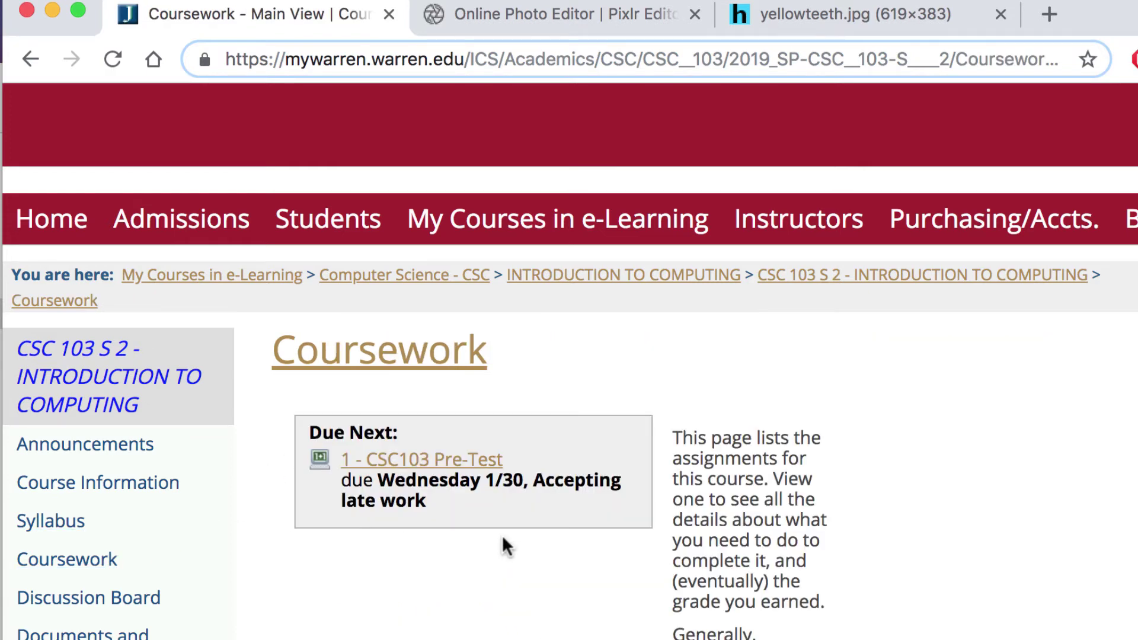
scroll(502, 535, down, 10)
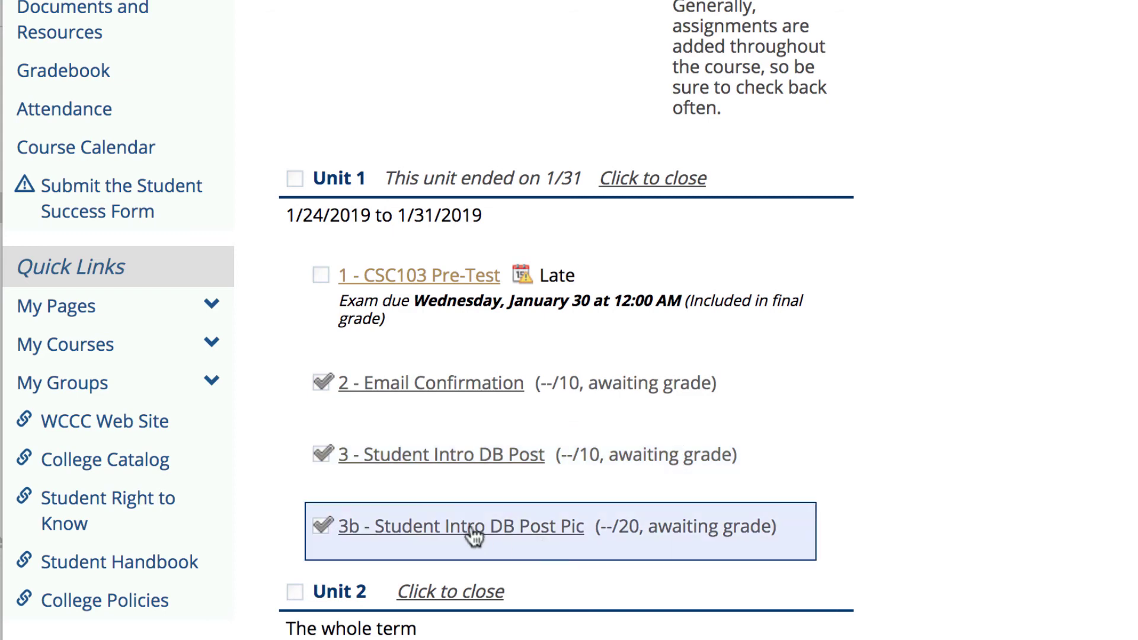
click(521, 529)
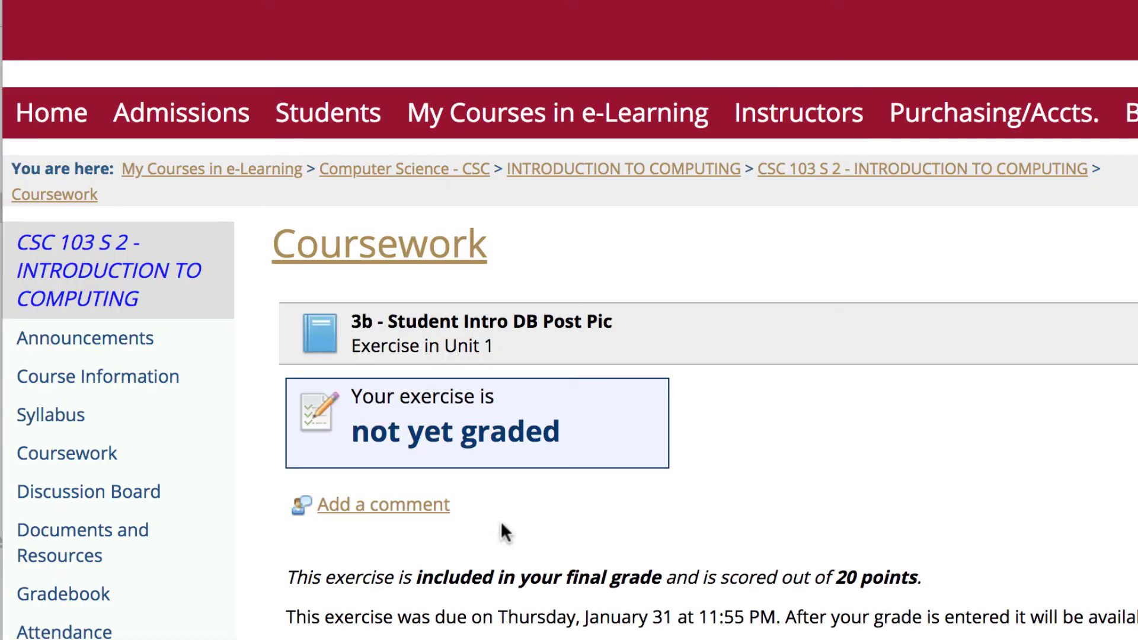
scroll(620, 442, down, 5)
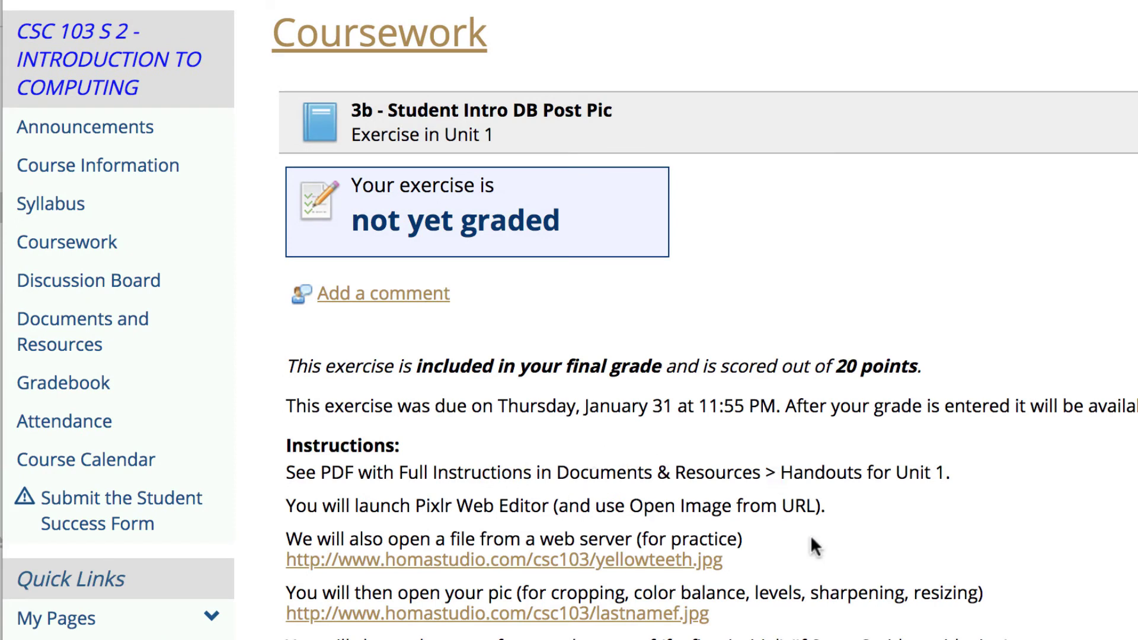
Step: Start a comment and upload yellowteeth.jpg from the Desktop, resolving the existing-file conflict
click(409, 297)
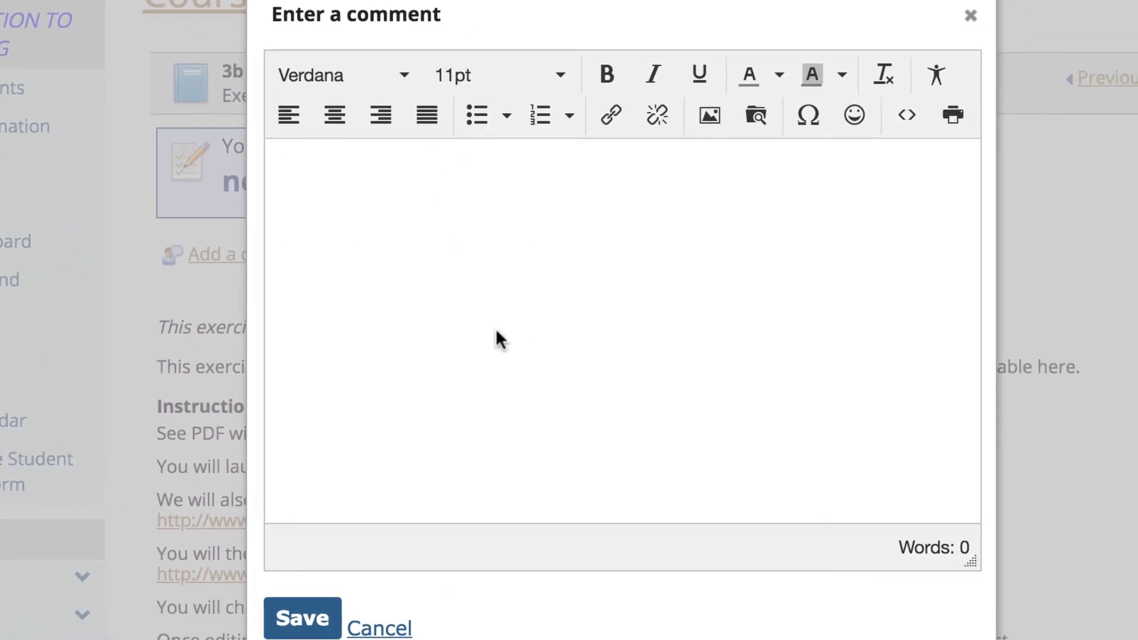
click(715, 126)
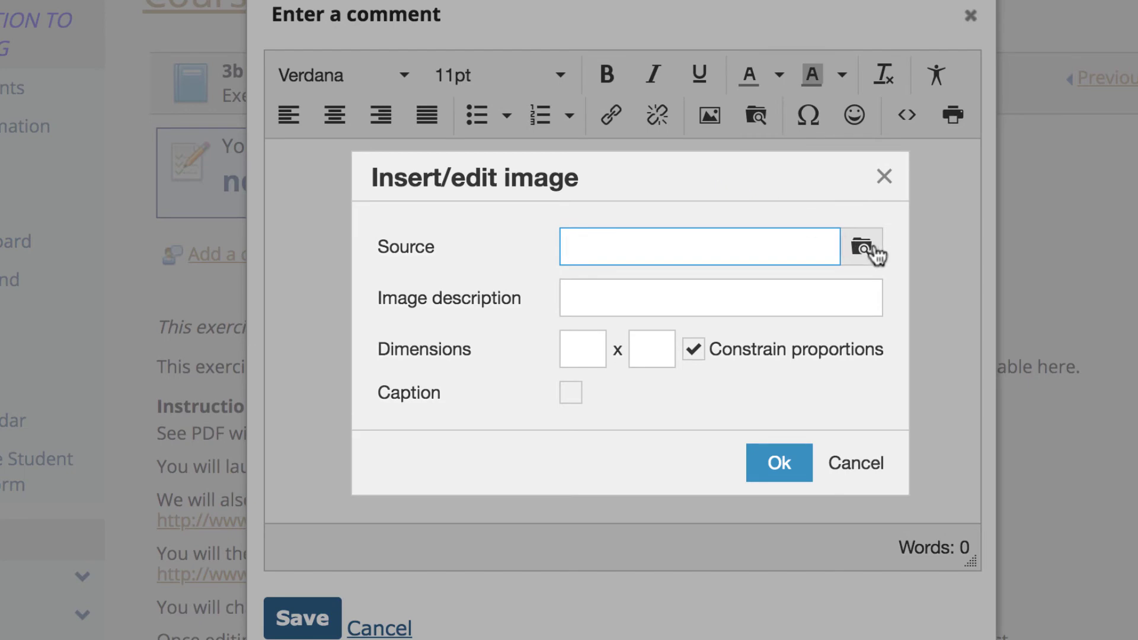
click(862, 247)
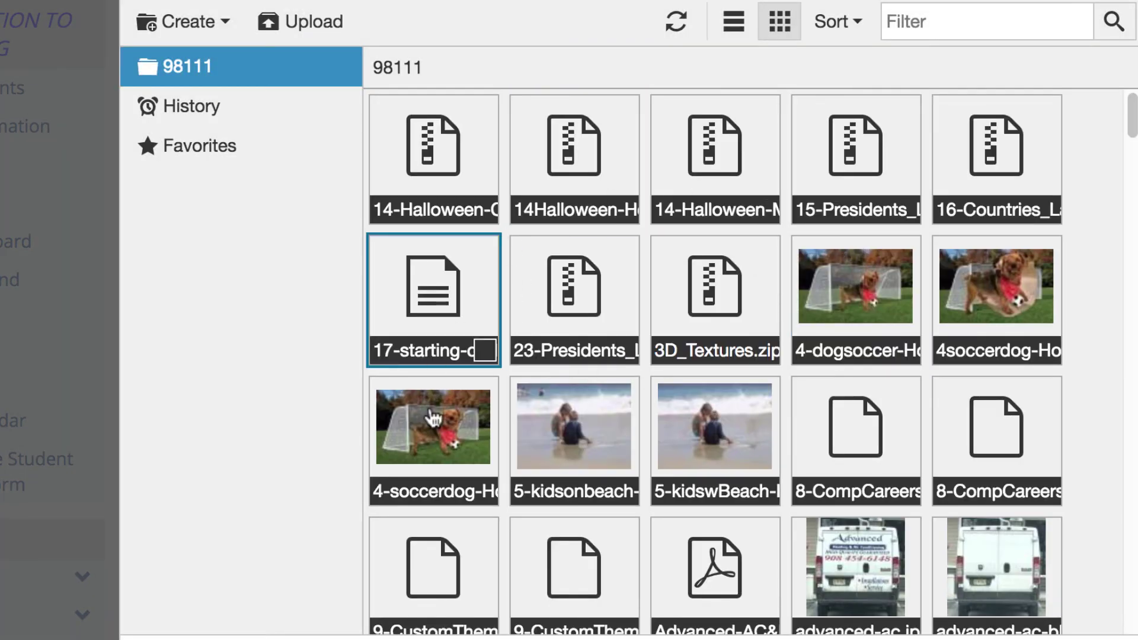
click(311, 30)
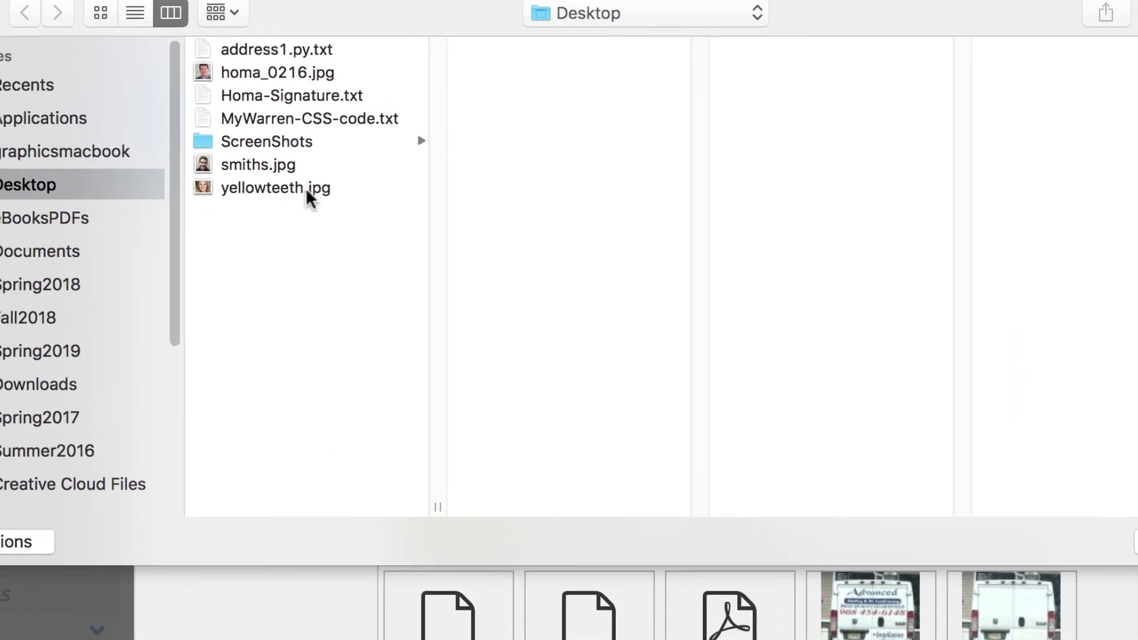
click(309, 189)
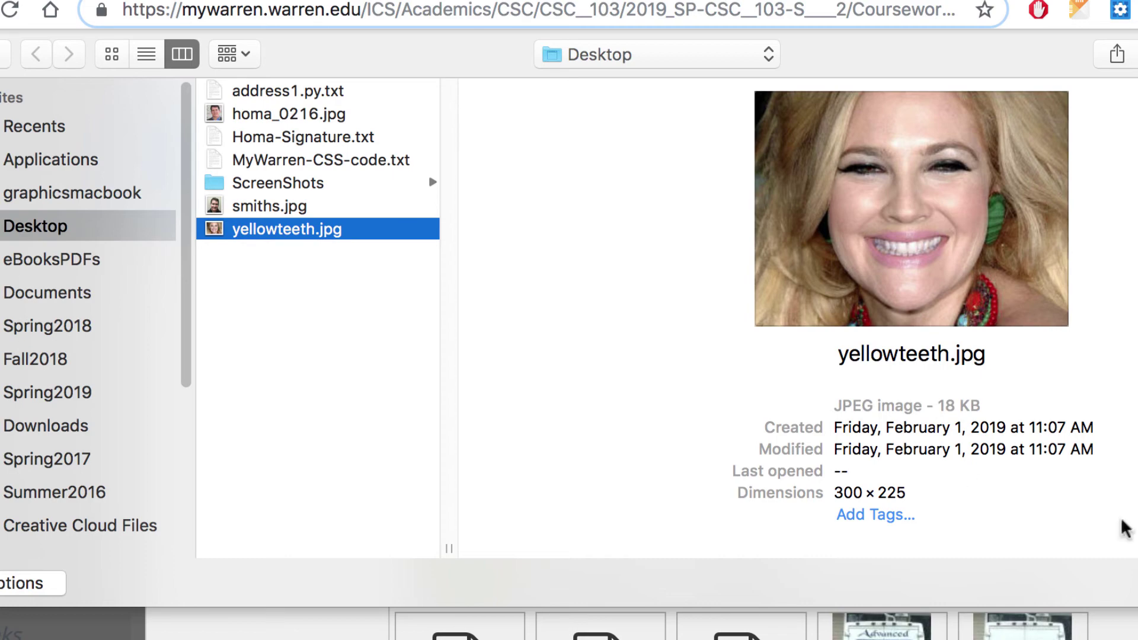
click(1135, 584)
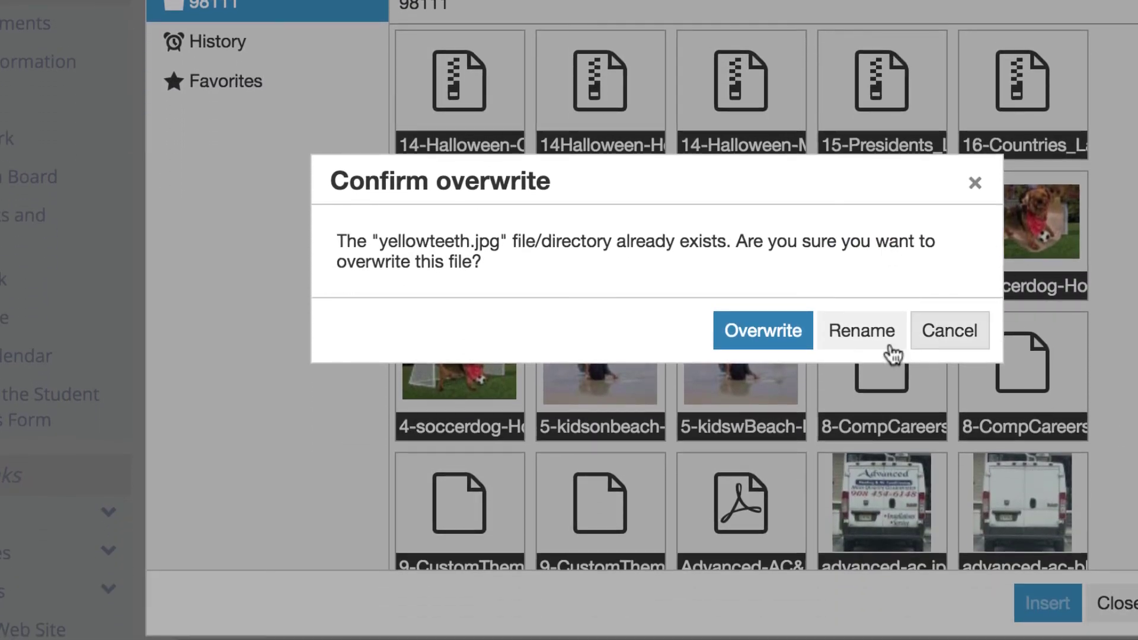
click(791, 336)
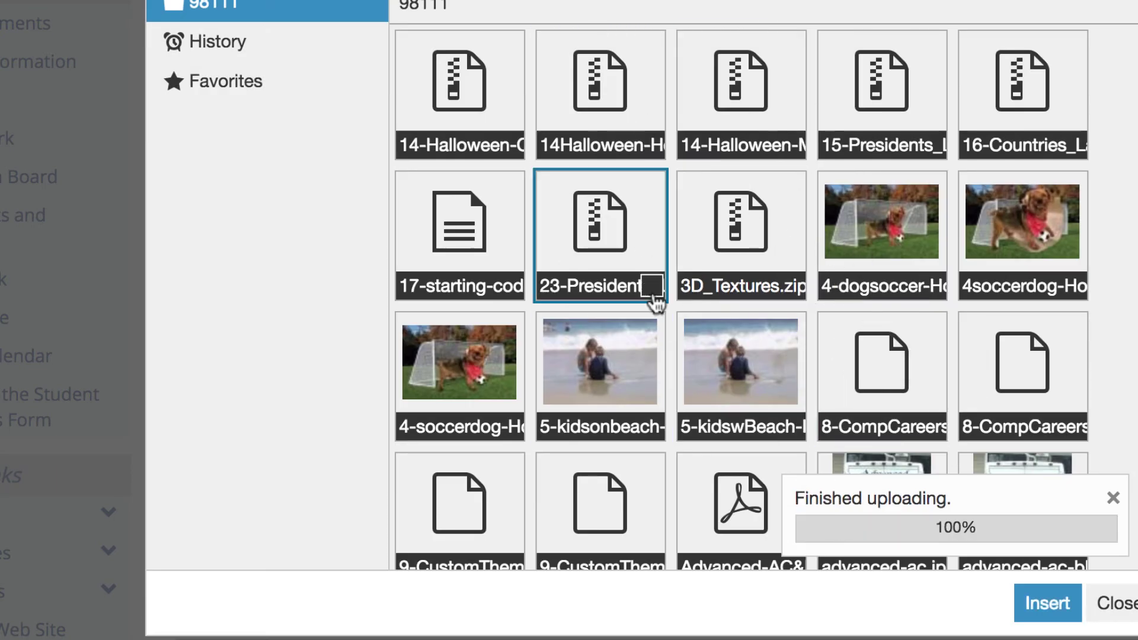
Step: Insert the uploaded 300x225 yellowteeth.jpg image into the comment
click(1048, 603)
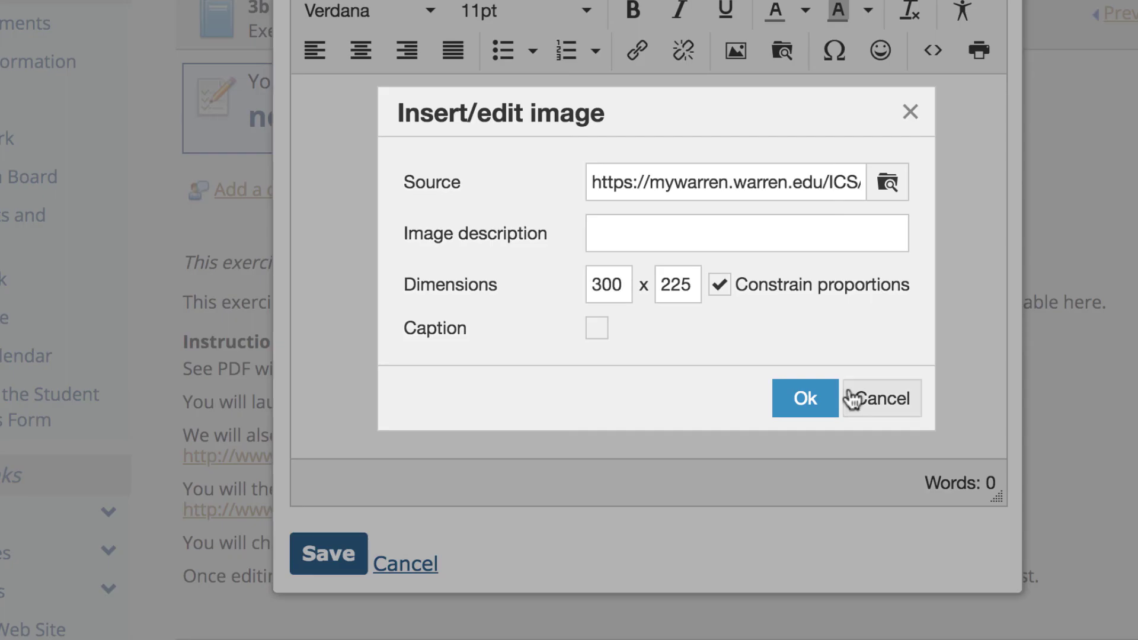
click(810, 403)
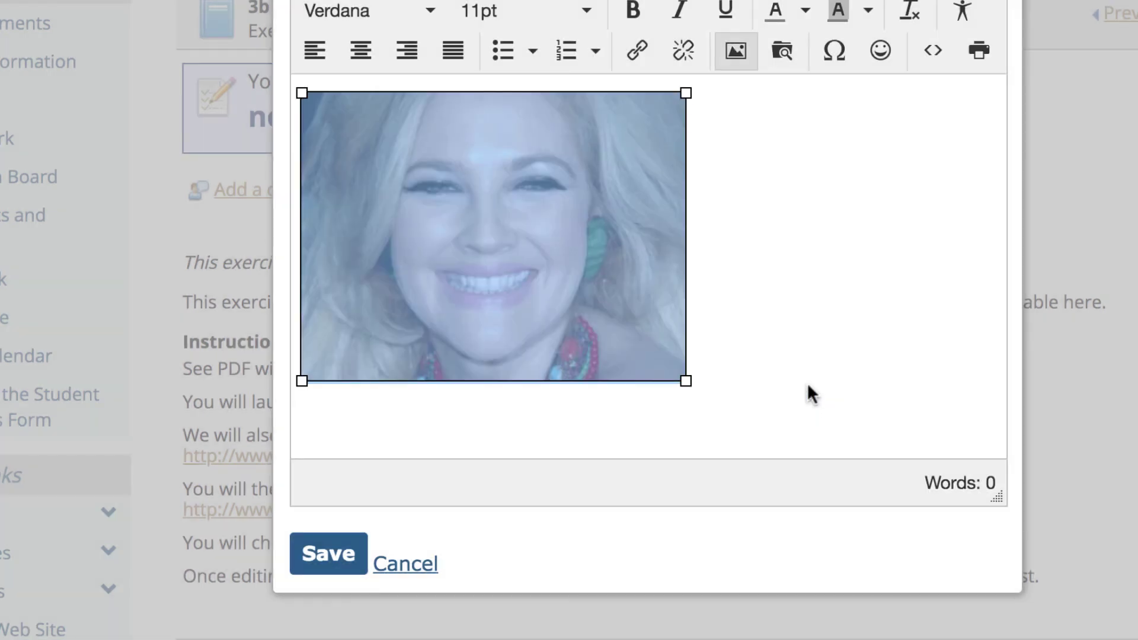
click(805, 349)
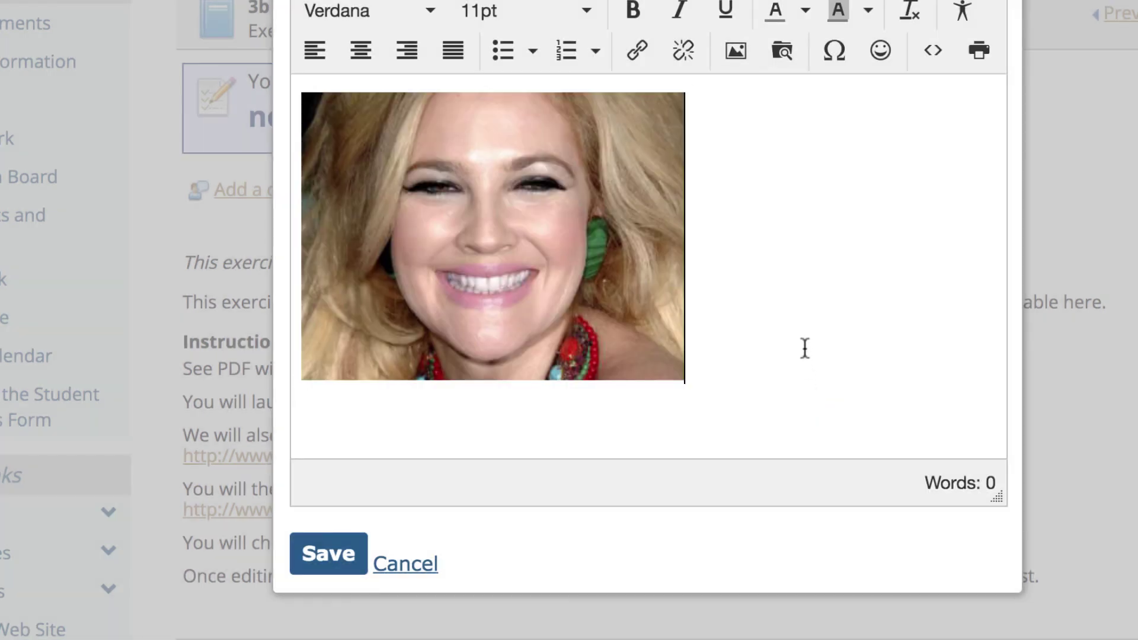
Step: Save the comment with the portrait and scroll to review the posted image
click(354, 553)
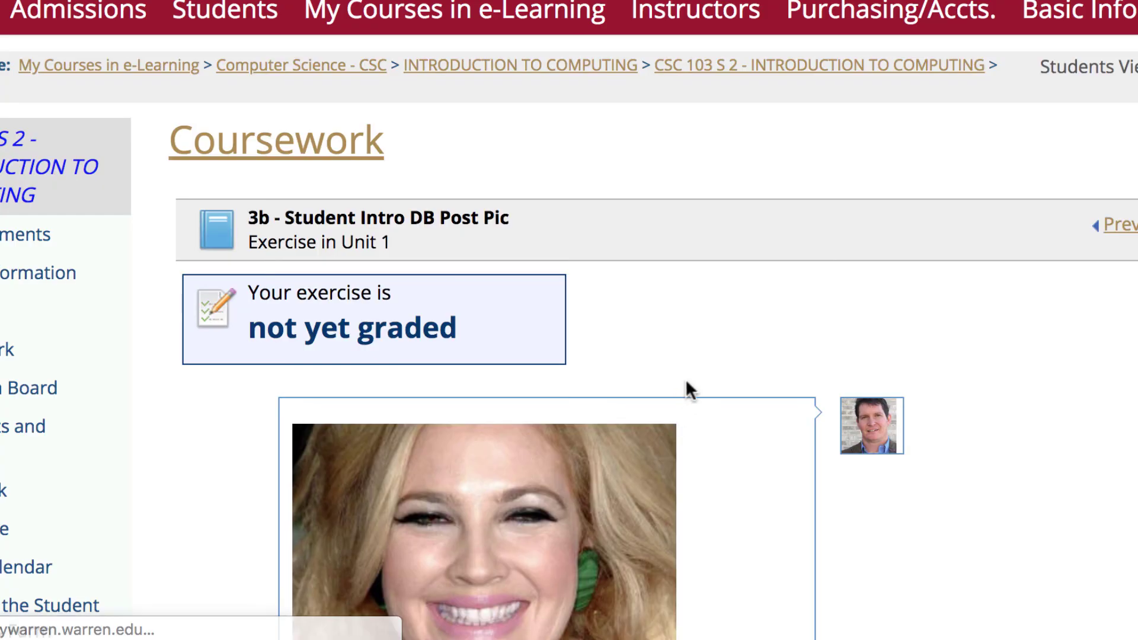
scroll(686, 385, down, 5)
scroll(796, 376, up, 3)
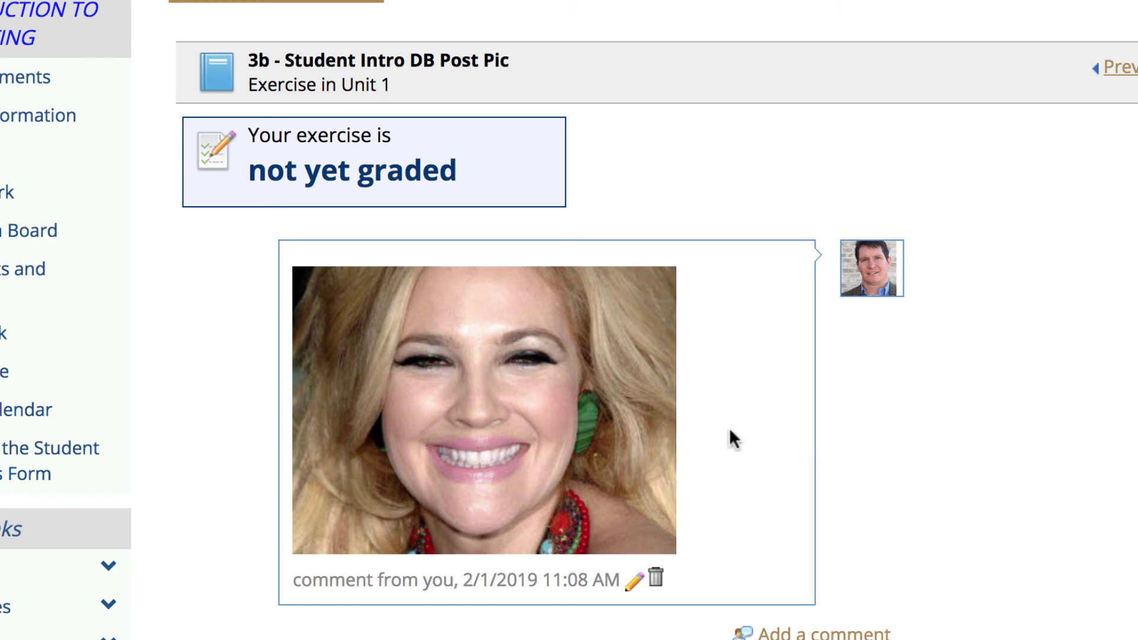
scroll(729, 428, down, 2)
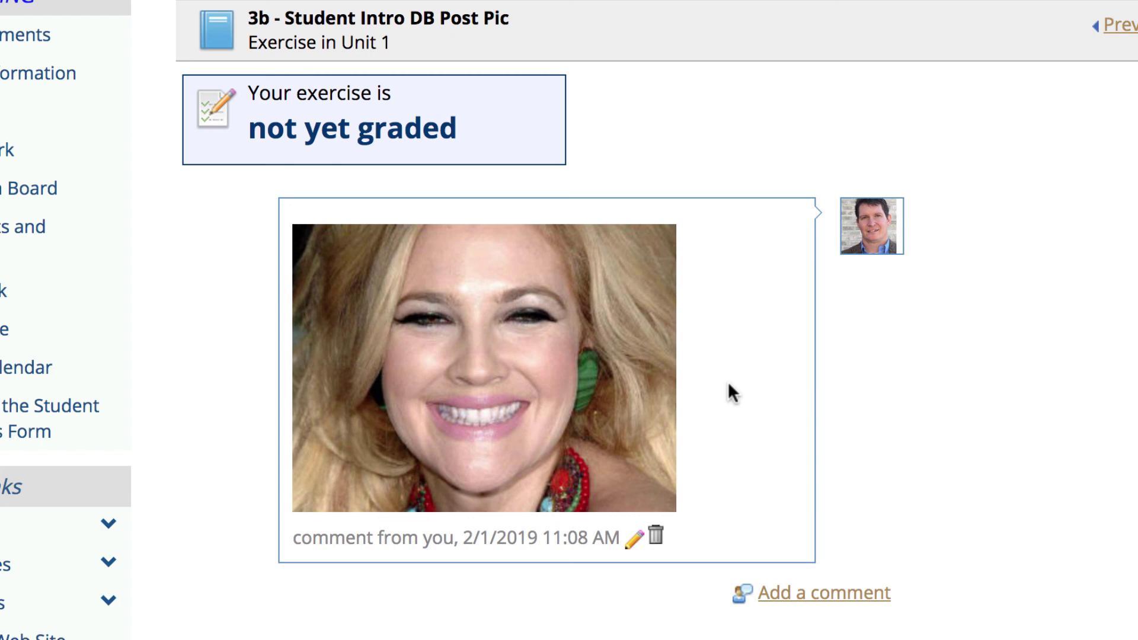
scroll(749, 370, down, 1)
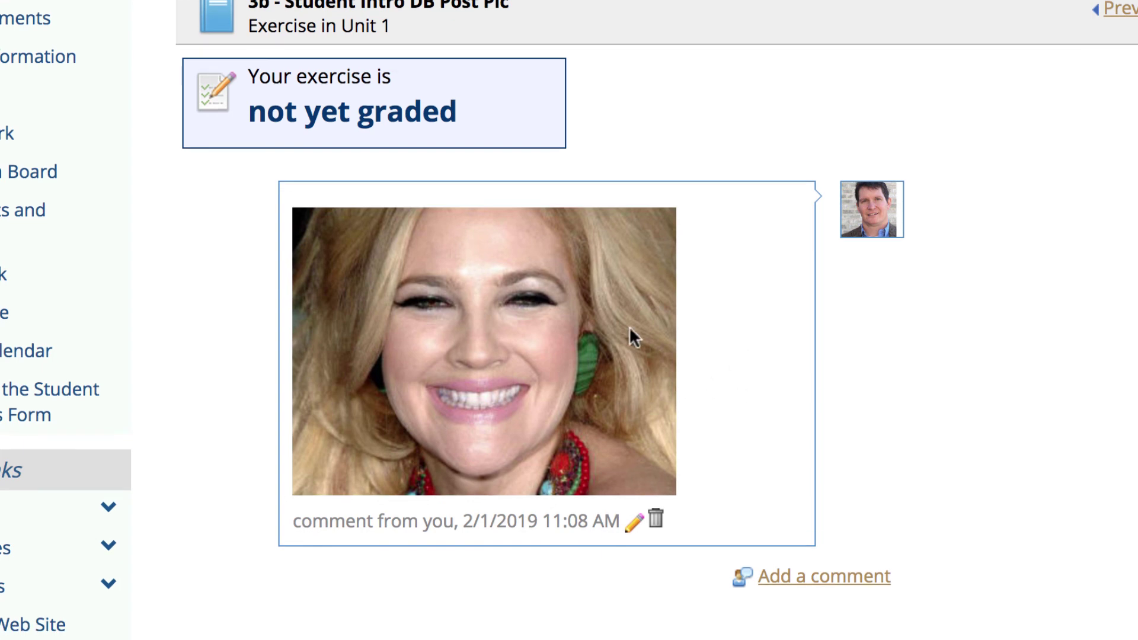